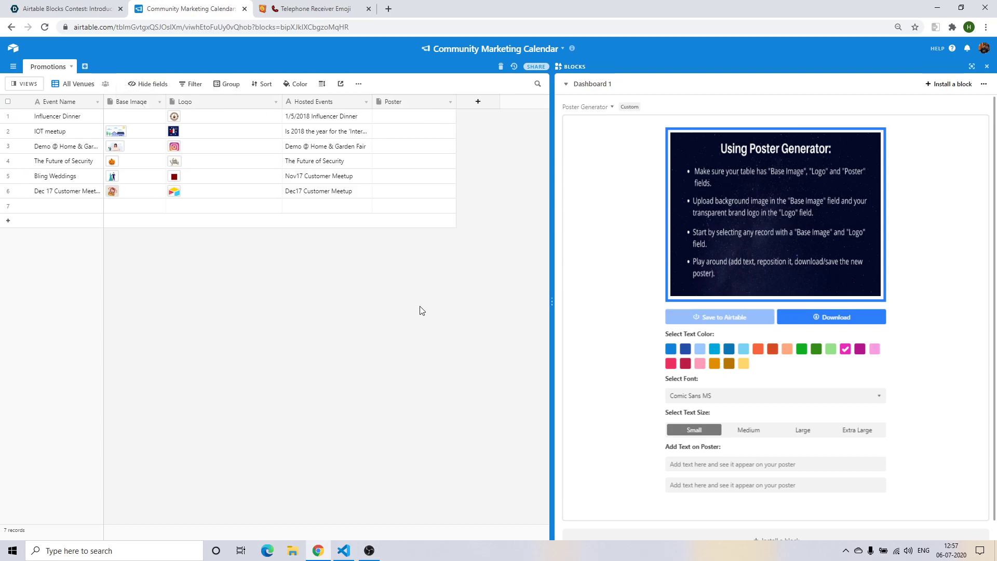
# Widen the Promotions grid slightly and expand the Poster Generator block full-screen.
pyautogui.click(235, 205)
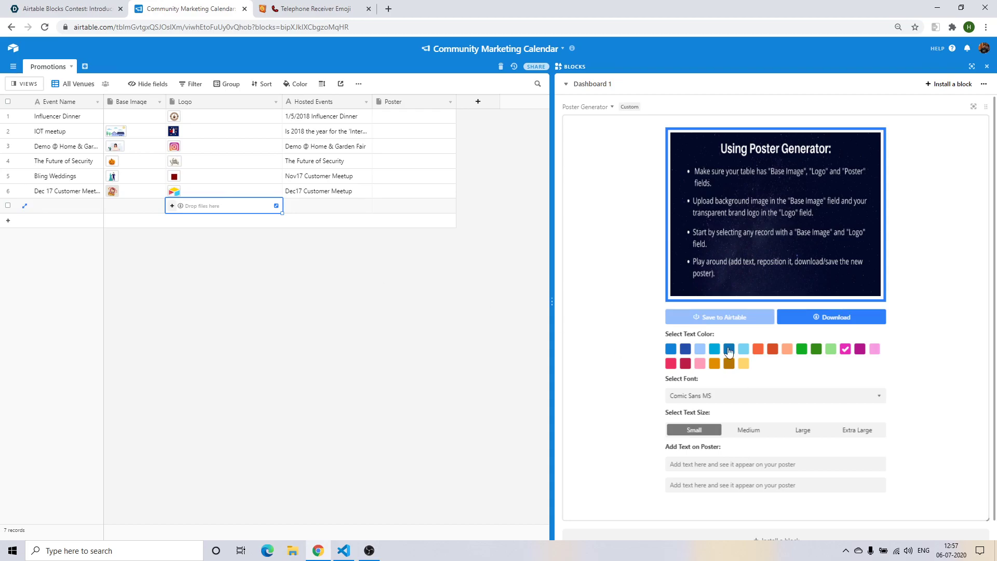
pyautogui.click(549, 303)
pyautogui.moveTo(550, 302); pyautogui.dragTo(576, 302)
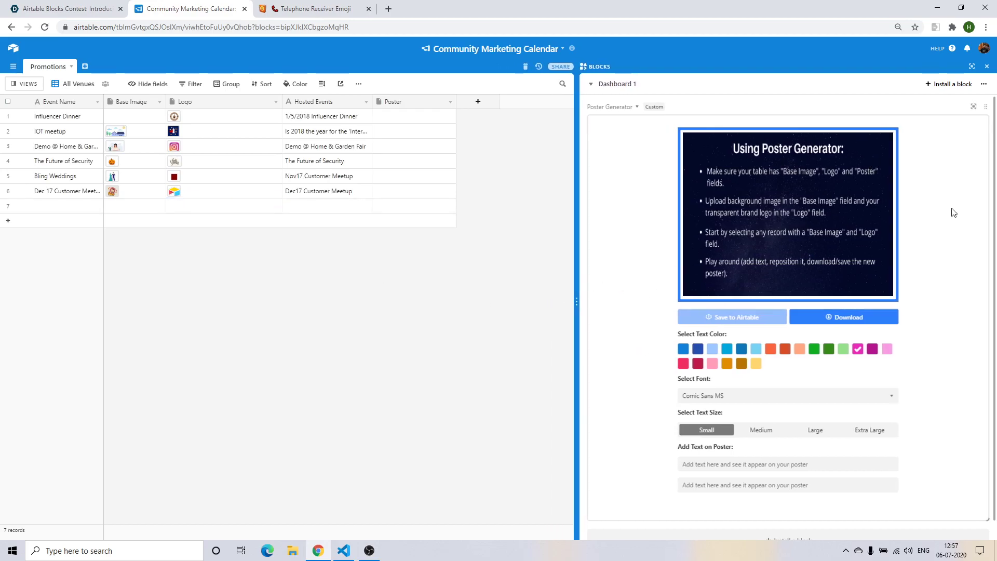
pyautogui.click(973, 106)
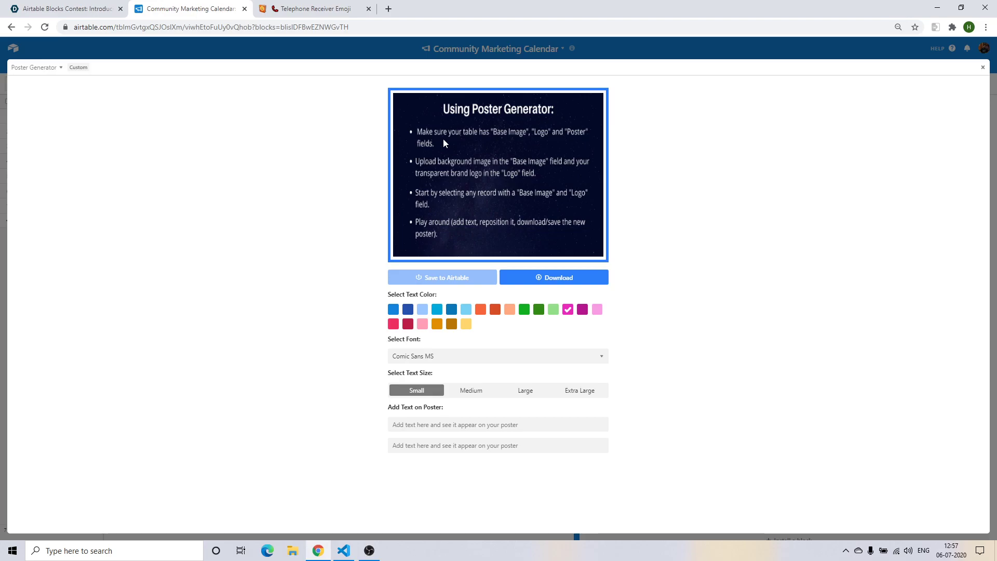
# Dock the block again and upload vectorstock_28547722.png as the Influencer Dinner base image.
pyautogui.click(399, 45)
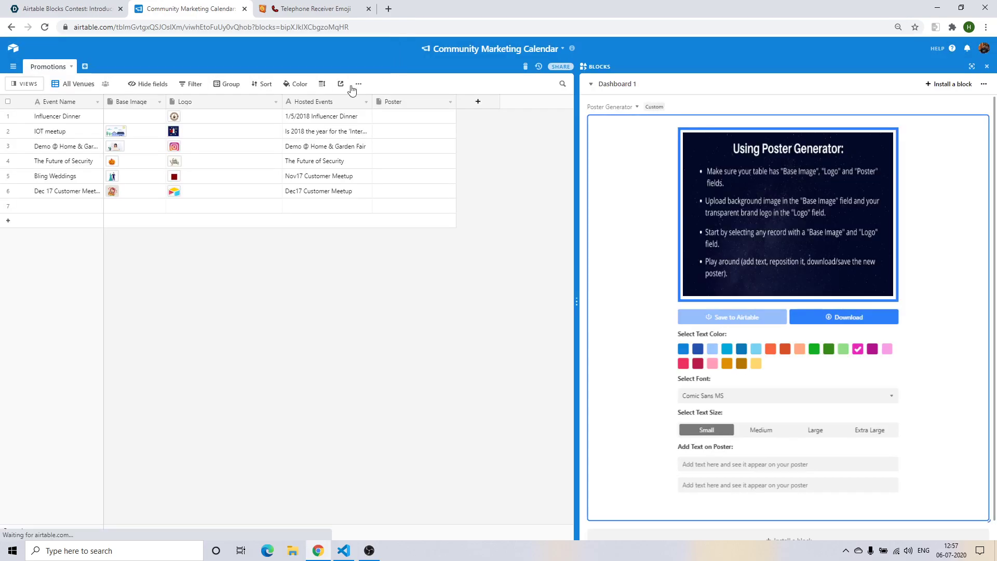
pyautogui.click(133, 121)
pyautogui.click(109, 115)
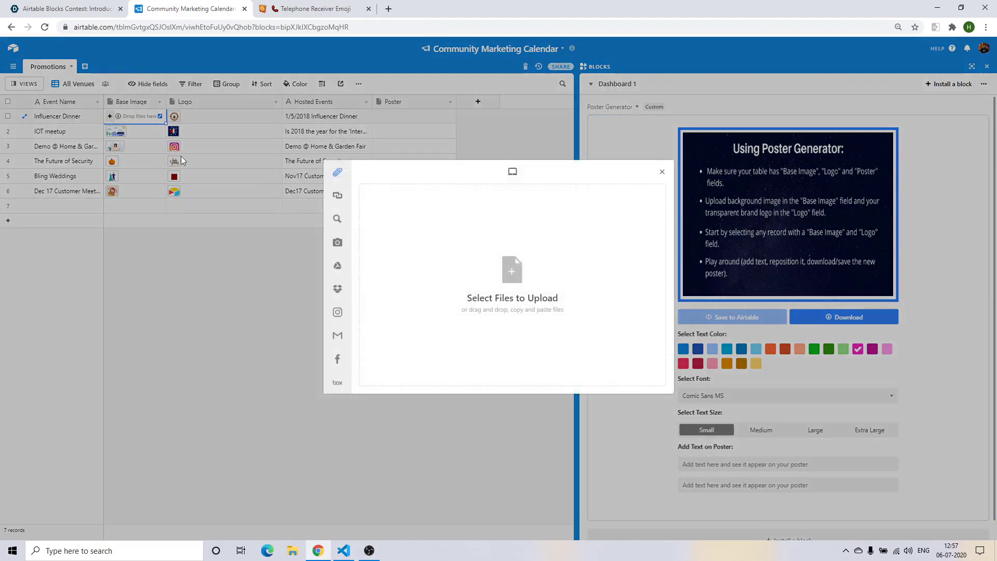
pyautogui.click(510, 282)
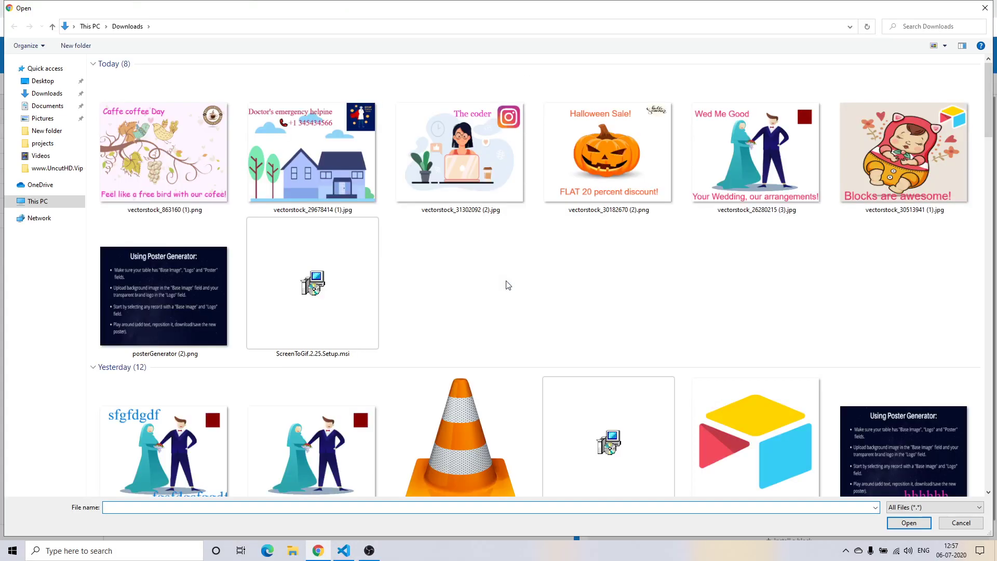
pyautogui.scroll(-10, 541, 290)
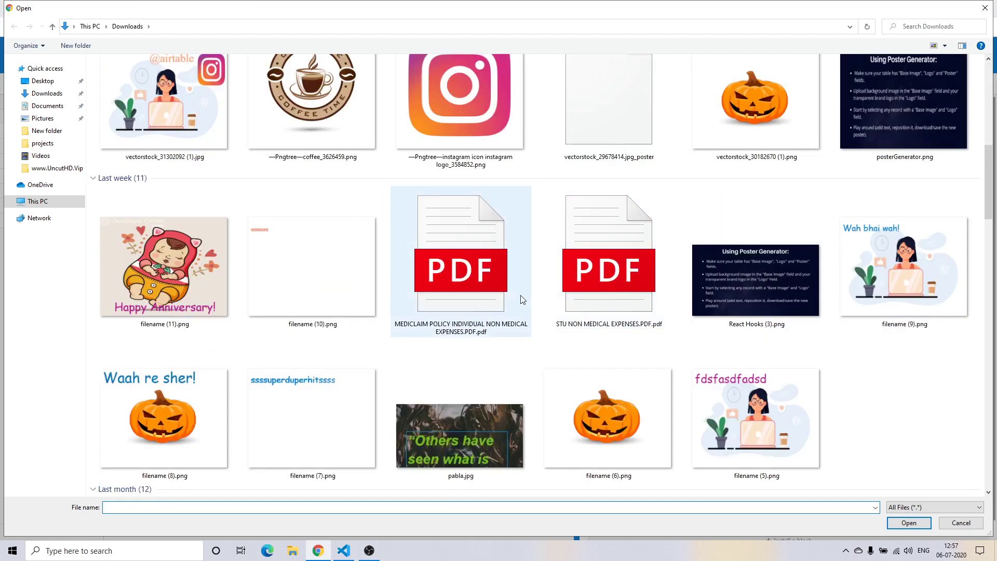
pyautogui.scroll(-5, 519, 296)
pyautogui.scroll(-5, 516, 304)
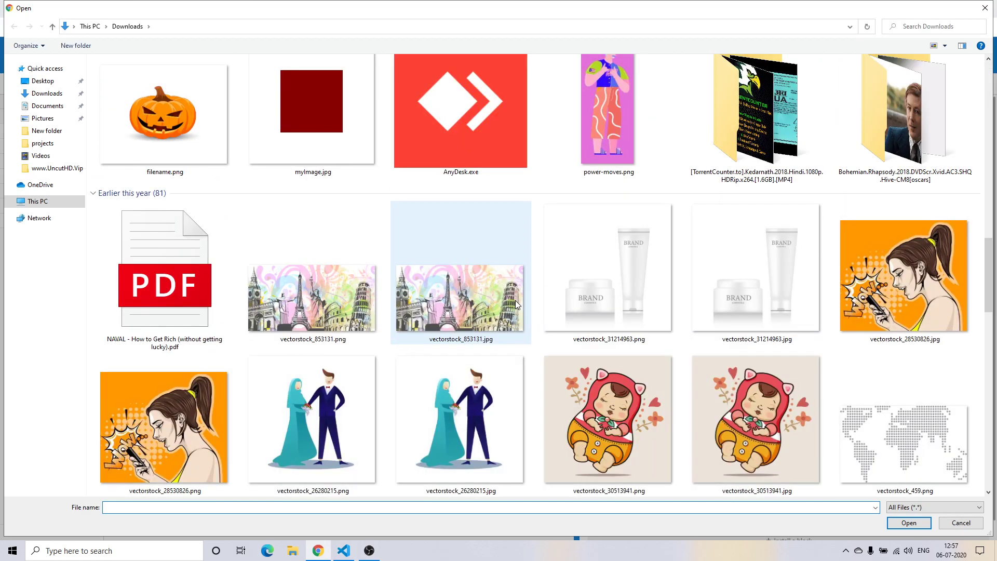
pyautogui.scroll(-3, 517, 304)
pyautogui.doubleClick(588, 278)
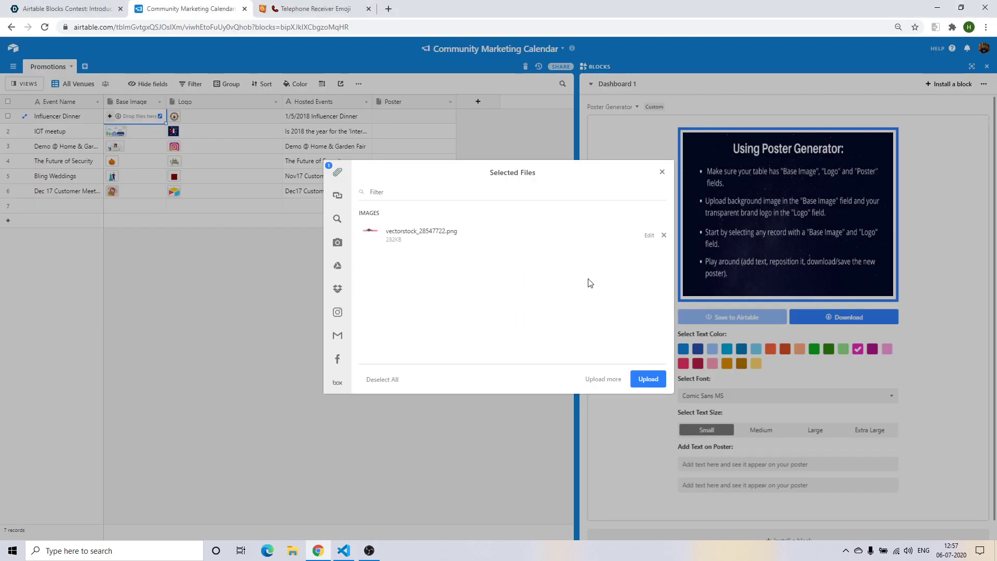
pyautogui.click(636, 380)
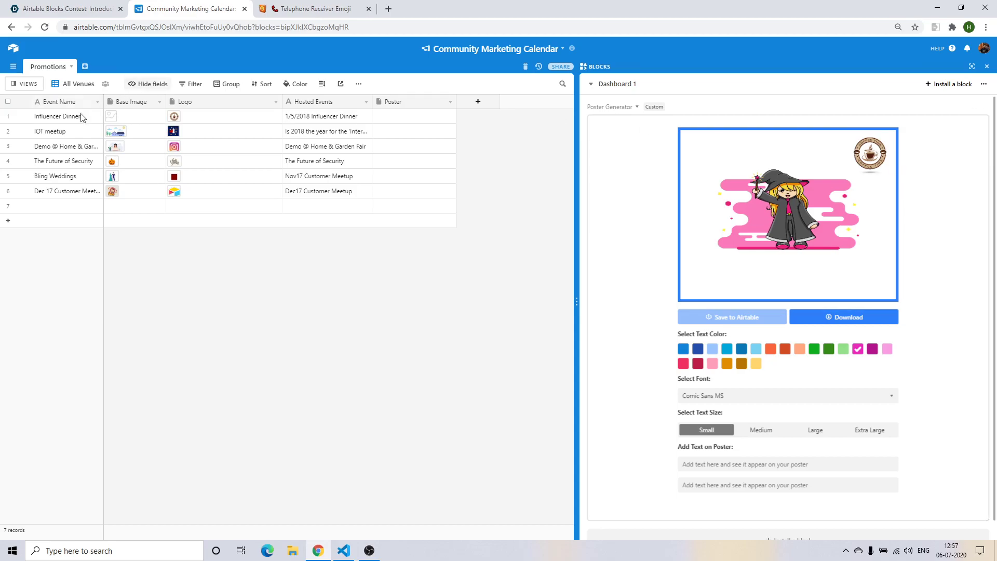
pyautogui.click(189, 122)
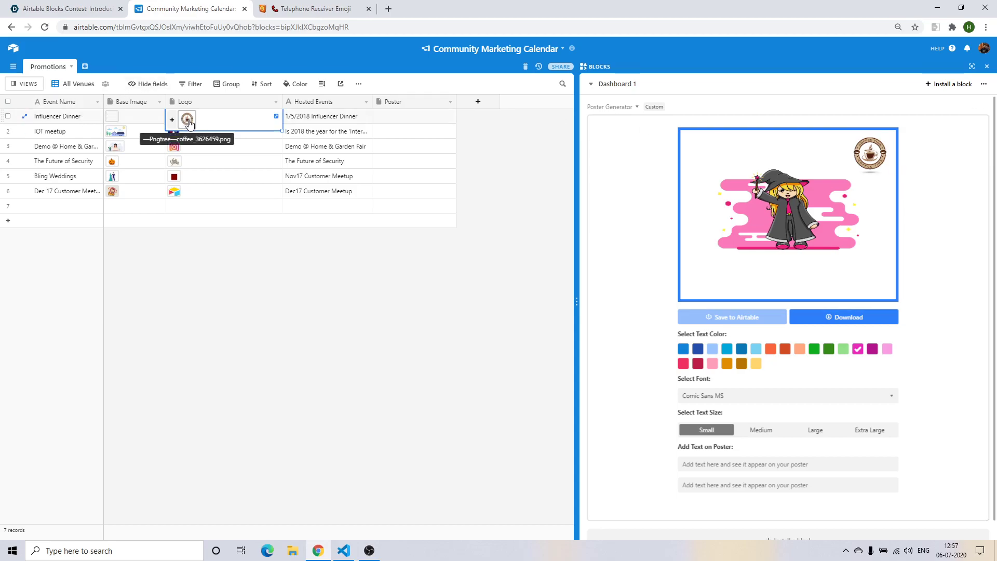
pyautogui.click(187, 121)
pyautogui.press('Escape')
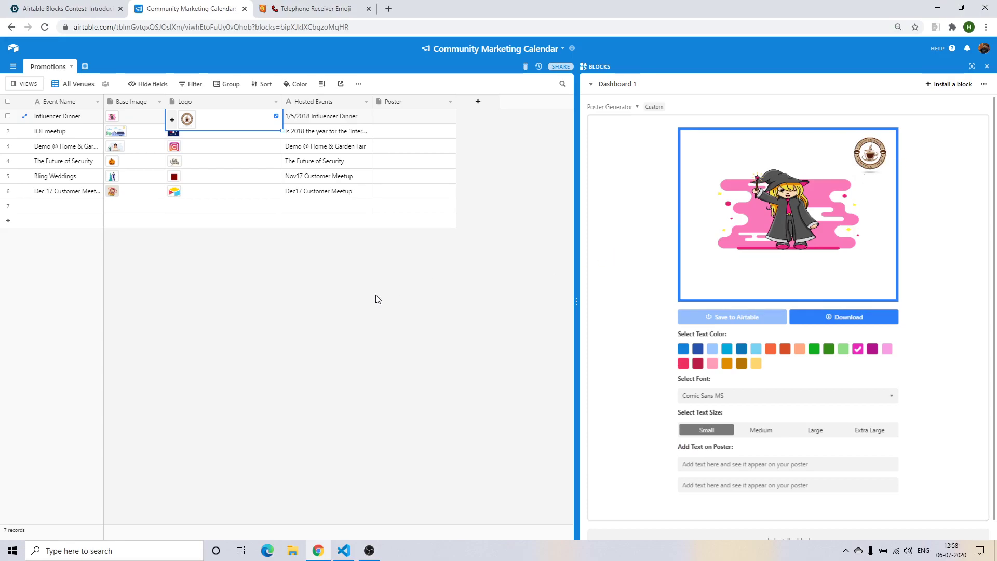
pyautogui.click(189, 122)
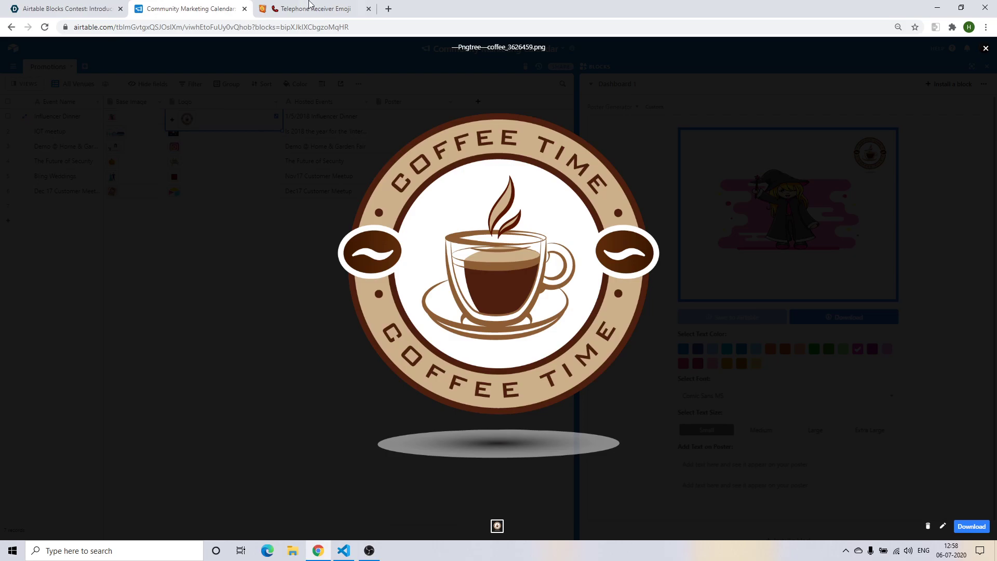
pyautogui.click(229, 235)
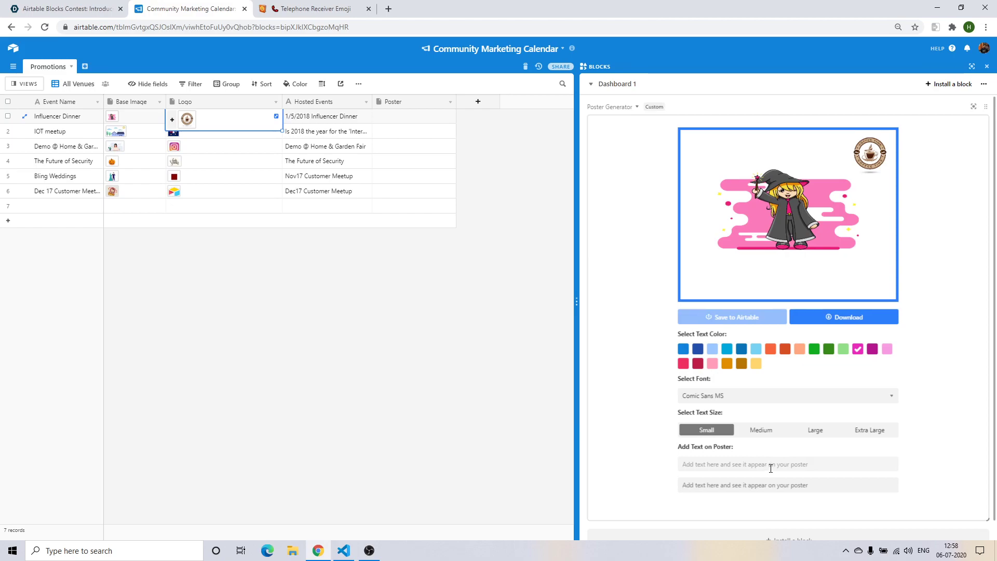
# Enter 'Magic show!' as the top poster line and '8pm: 6th July 2020' as the bottom line.
pyautogui.click(762, 484)
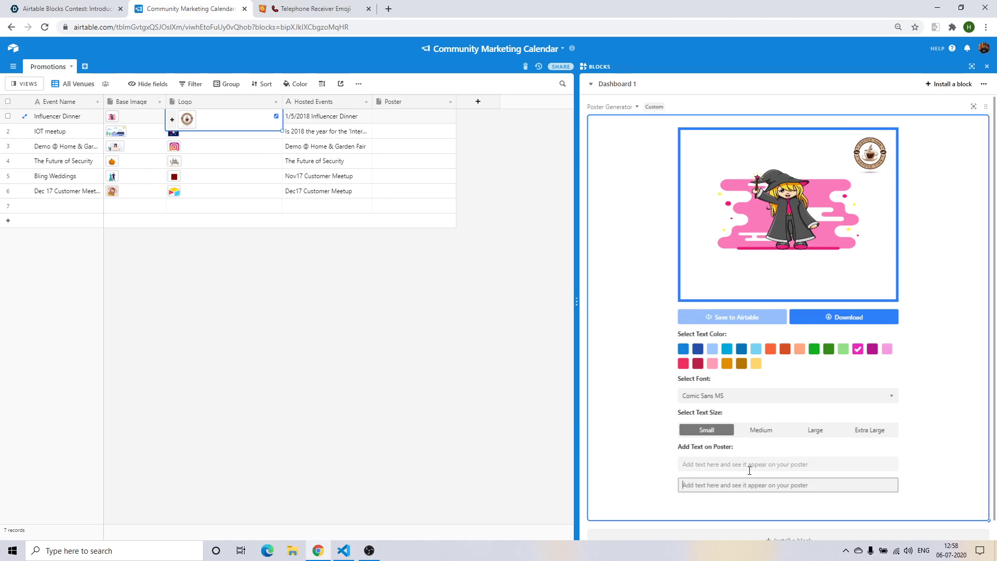
pyautogui.click(748, 466)
pyautogui.write('Ma')
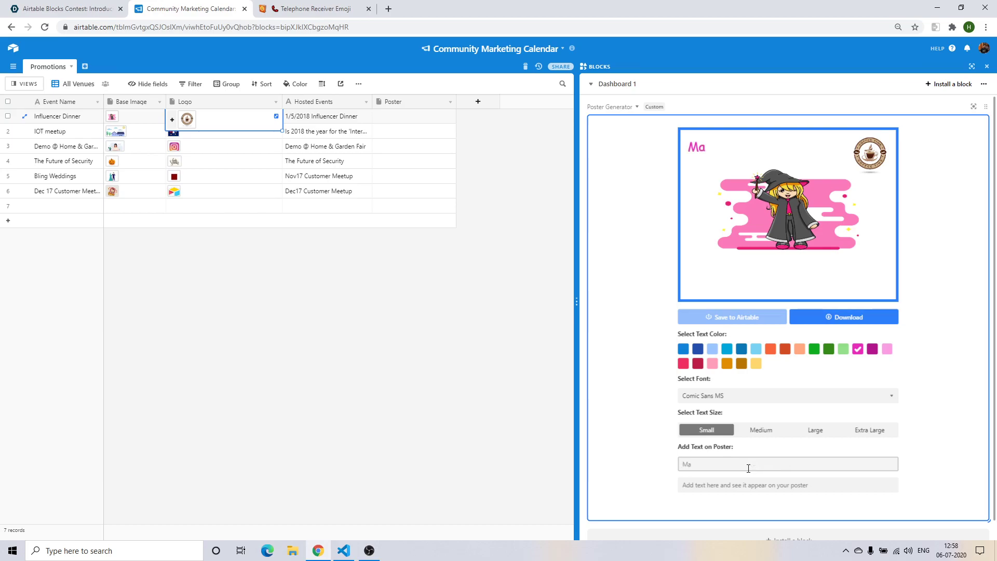
pyautogui.write('gic show')
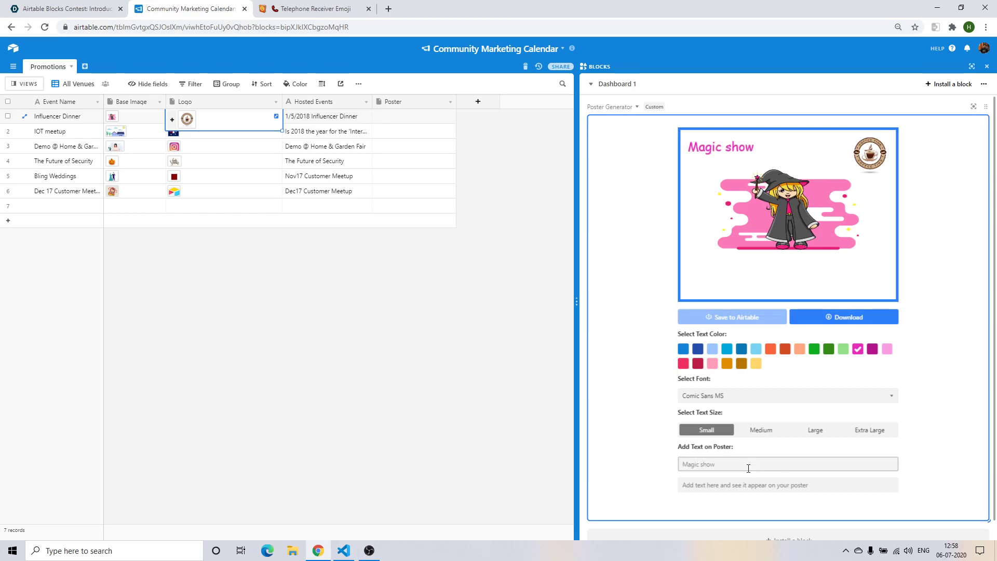
pyautogui.write('!')
pyautogui.click(754, 482)
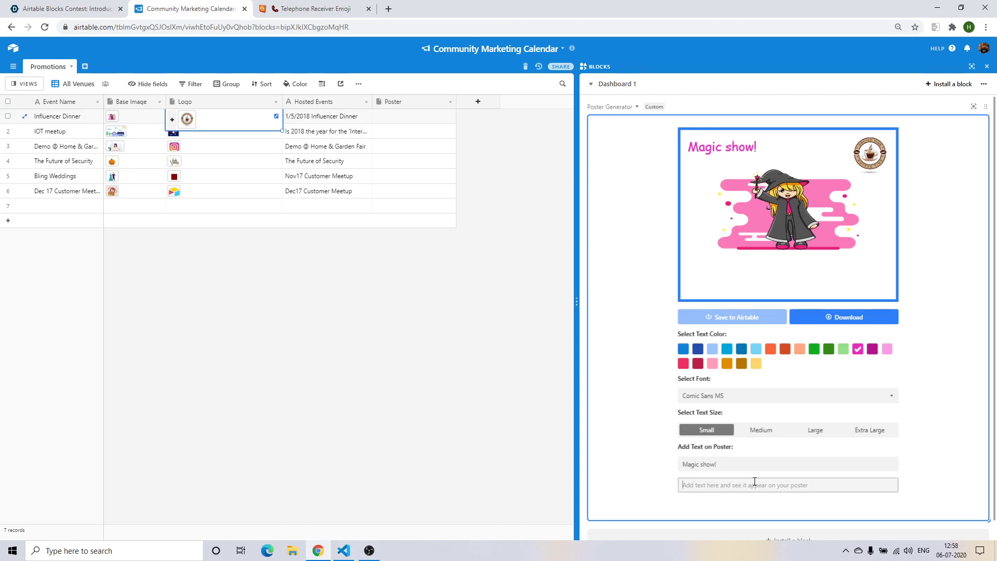
pyautogui.write('6th July')
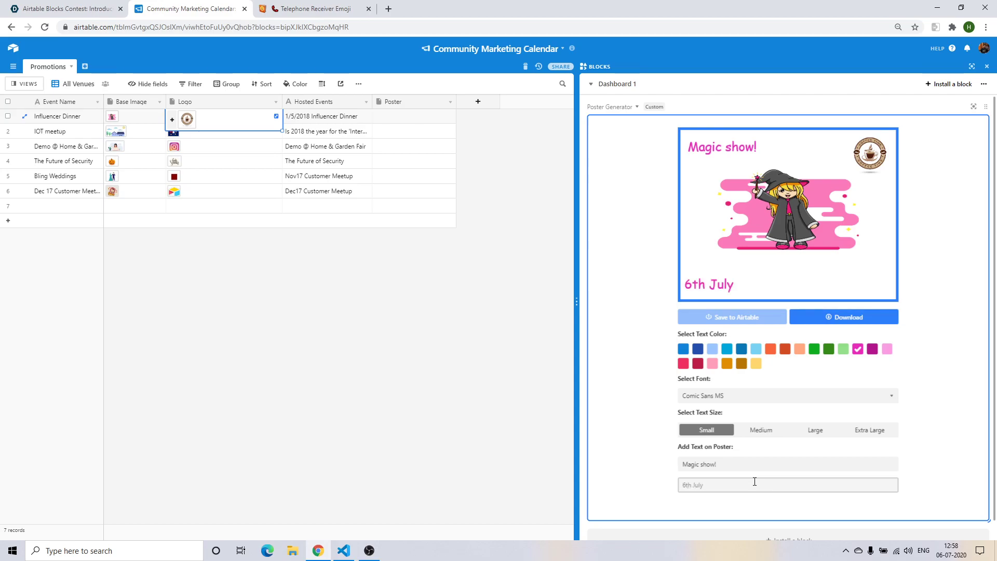
pyautogui.write(' 2020')
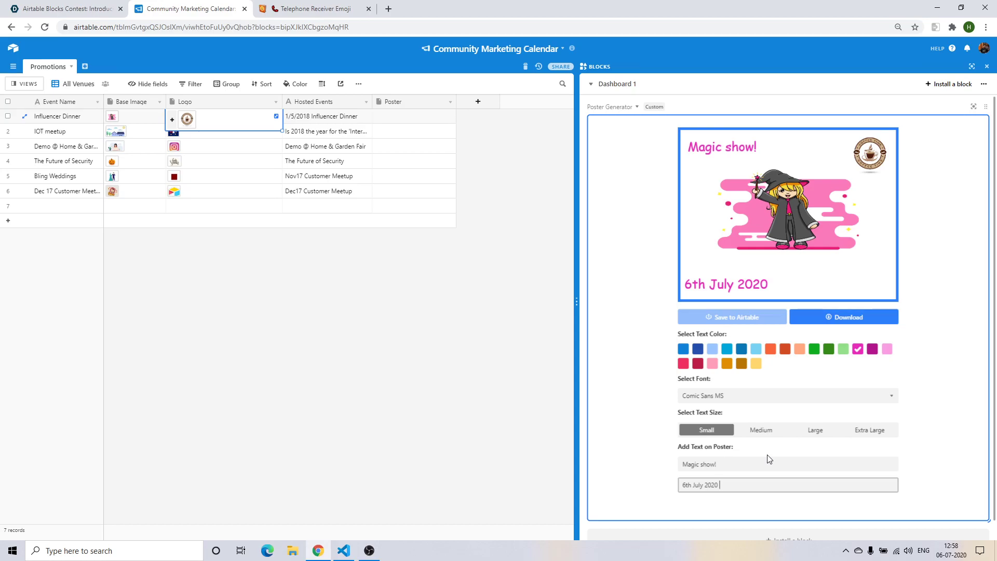
pyautogui.press('BackSpace')
pyautogui.press('Home')
pyautogui.write('8pm')
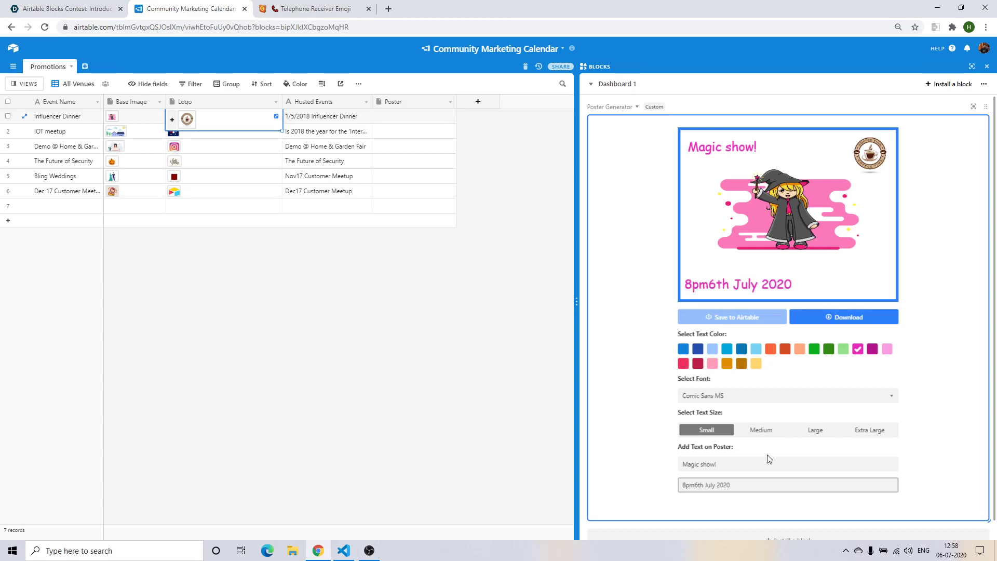
pyautogui.write(':')
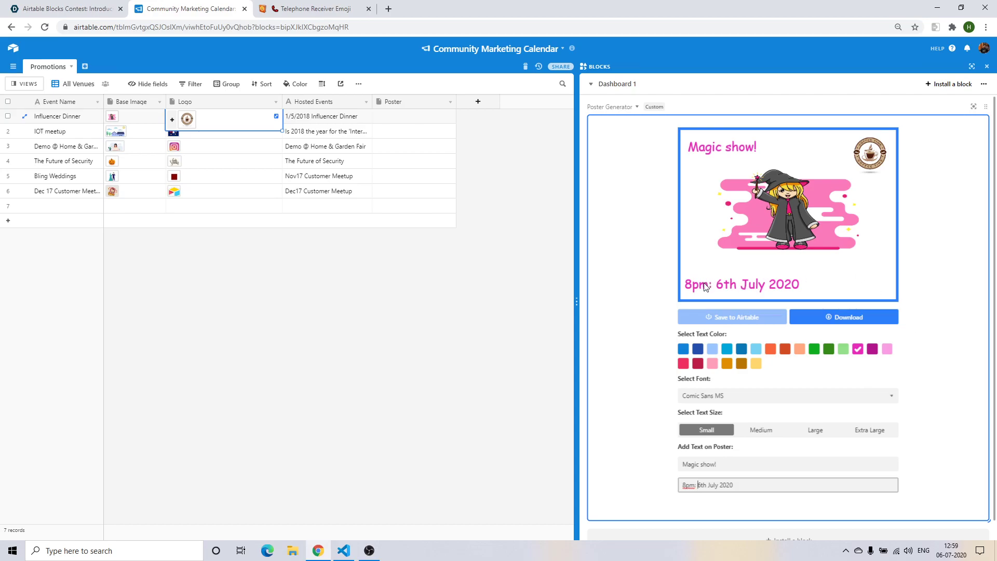
# Make the poster text Medium and centre the date line below the image.
pyautogui.click(759, 431)
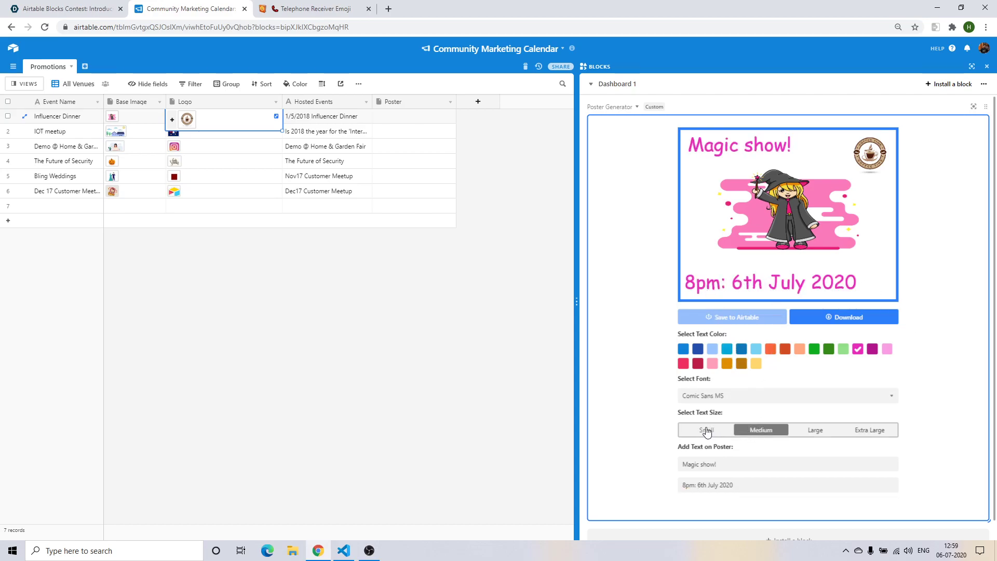
pyautogui.click(743, 285)
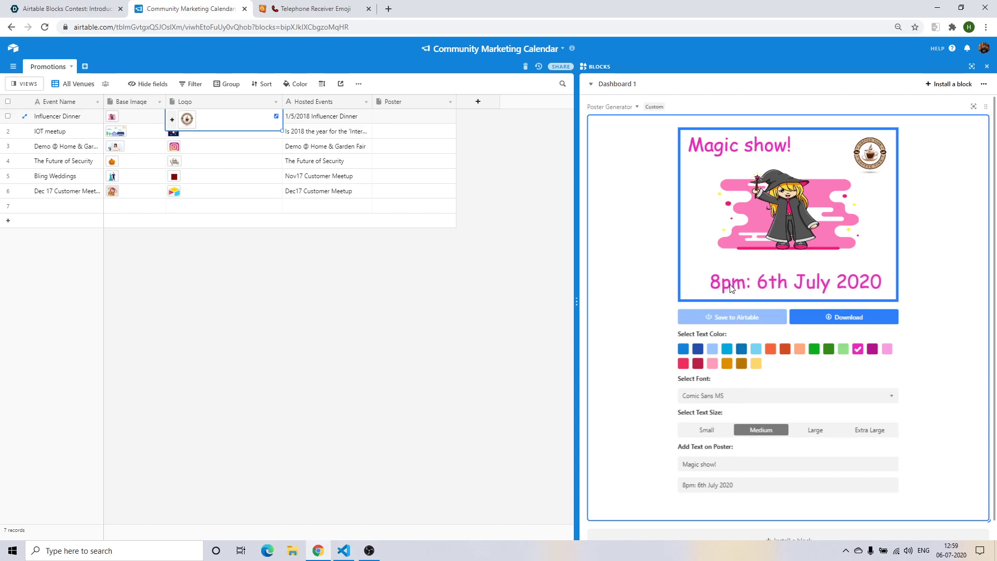
pyautogui.moveTo(737, 288)
pyautogui.mouseDown()
pyautogui.moveTo(719, 175)
pyautogui.moveTo(722, 283)
pyautogui.mouseUp()
# Try green, dark green and pink-red text colours before settling on magenta.
pyautogui.click(814, 349)
pyautogui.click(829, 349)
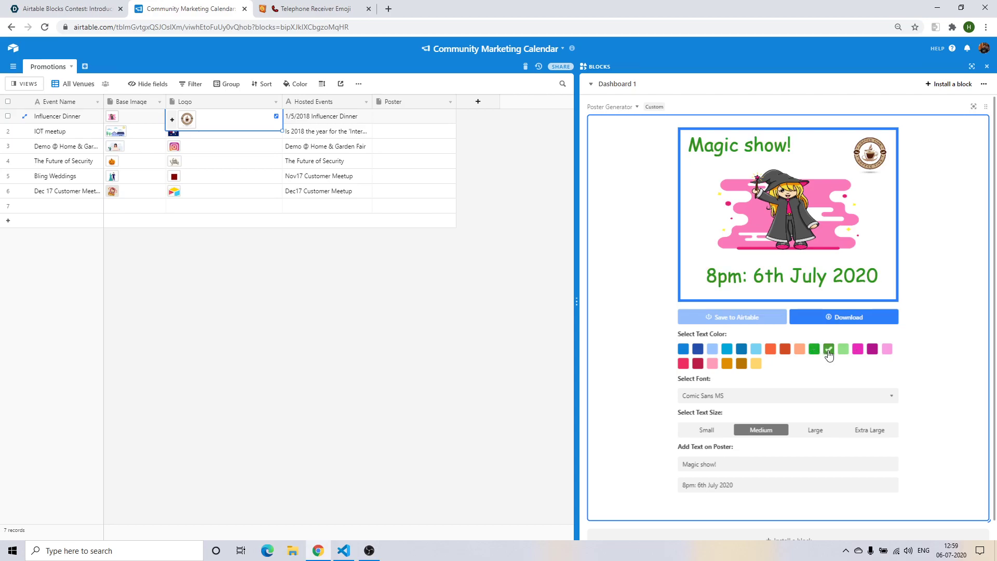
pyautogui.click(684, 365)
pyautogui.click(871, 351)
pyautogui.click(856, 354)
# Set the poster text to Arial, shift the date line, and download the Magic show! poster.
pyautogui.click(867, 396)
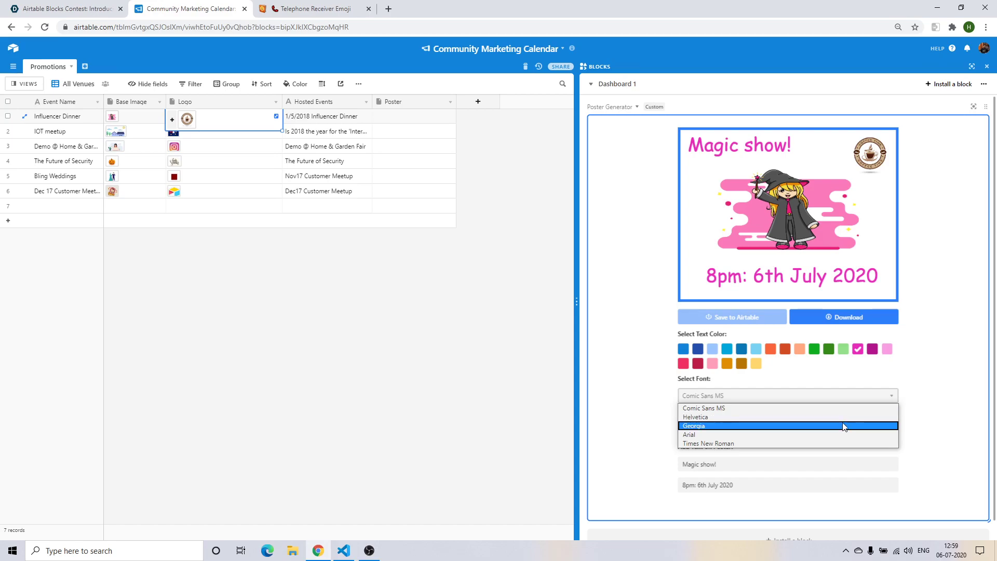
pyautogui.click(843, 425)
pyautogui.click(839, 400)
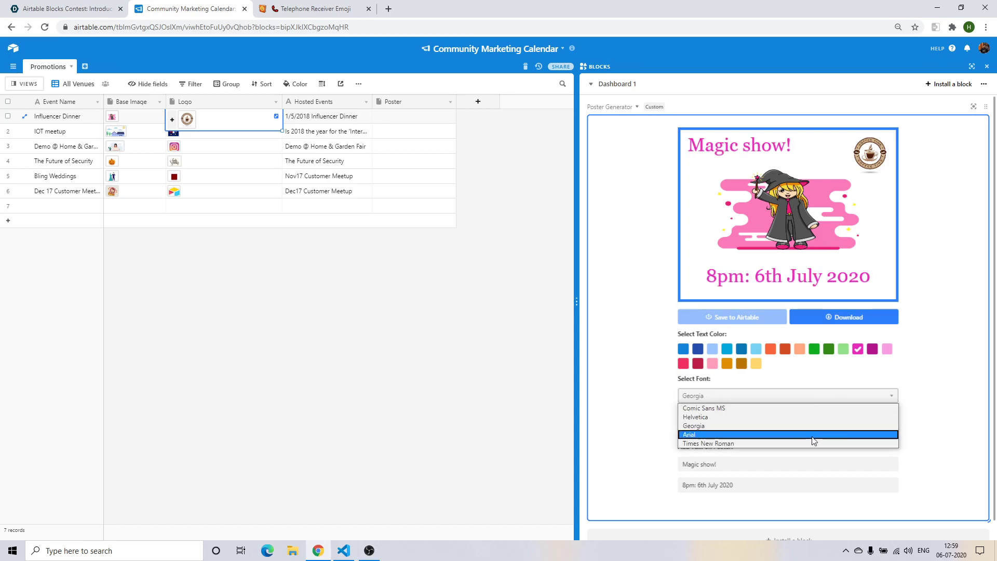
pyautogui.click(813, 434)
pyautogui.click(828, 399)
pyautogui.click(798, 443)
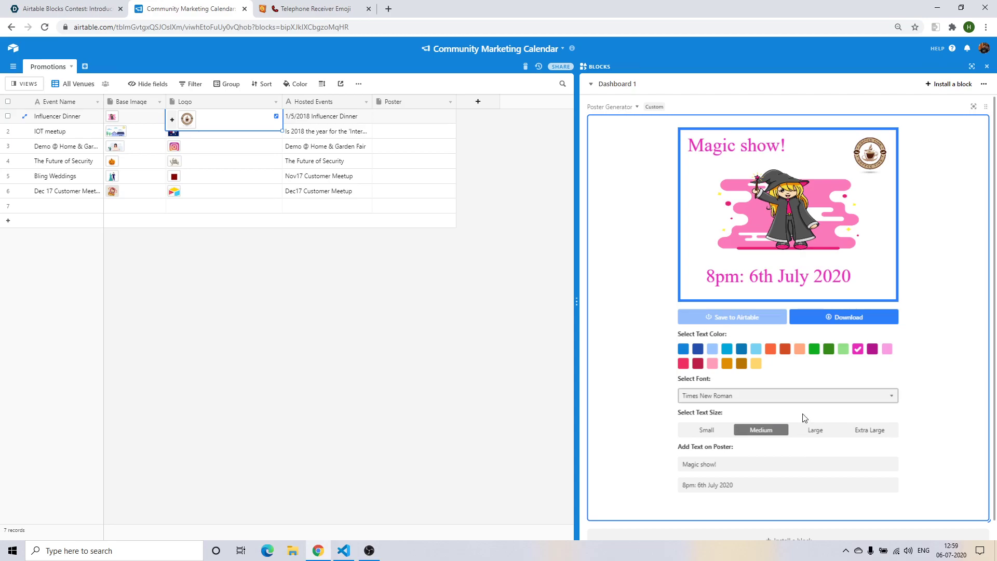
pyautogui.click(804, 398)
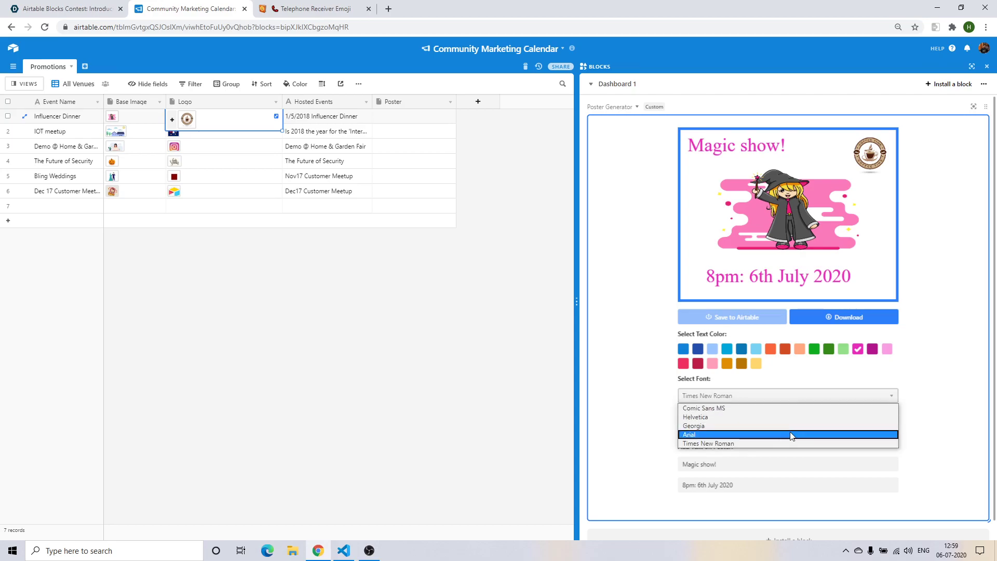
pyautogui.click(793, 434)
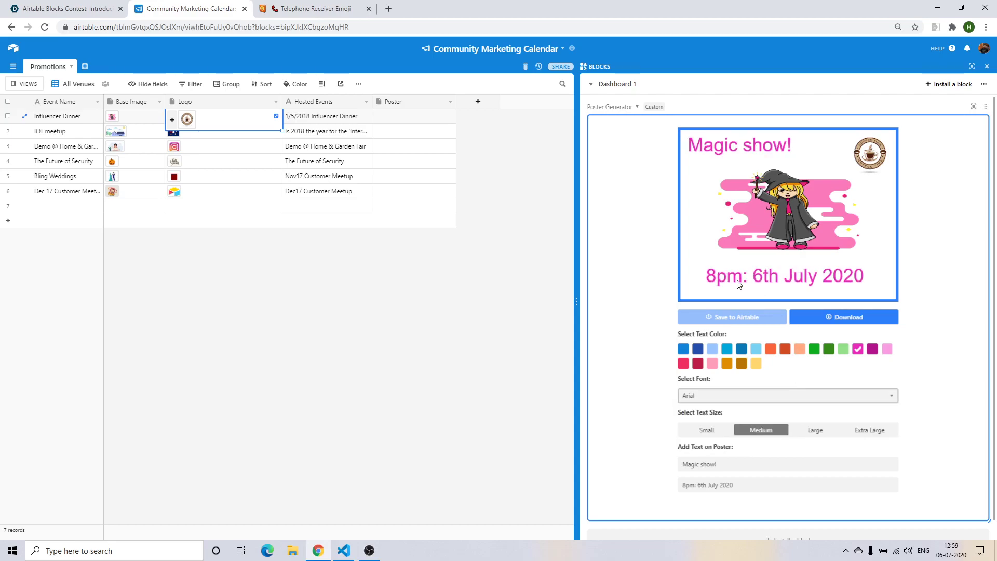
pyautogui.moveTo(732, 281); pyautogui.dragTo(758, 291)
pyautogui.click(877, 318)
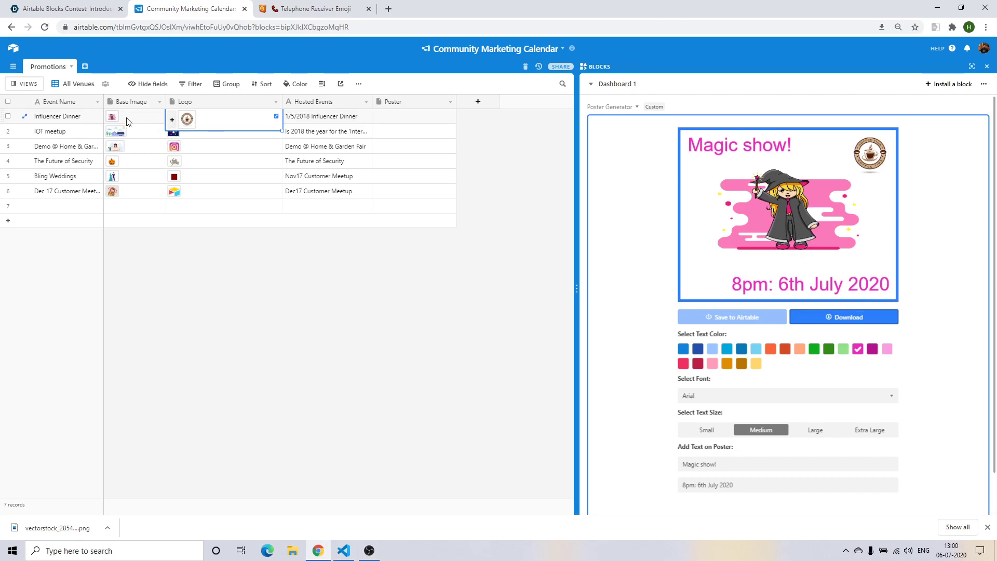
# Preview the posters for rows 3, 4 and 2, ending back on Influencer Dinner.
pyautogui.click(388, 147)
pyautogui.click(389, 163)
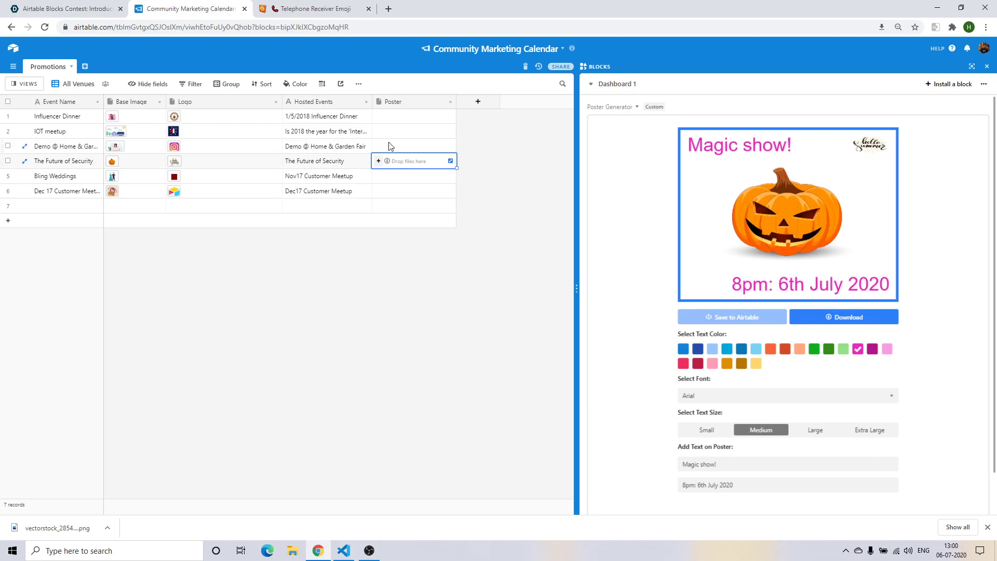
pyautogui.click(393, 131)
pyautogui.click(397, 117)
# Clear the 'Magic show!' and '8pm: 6th July 2020' poster text lines.
pyautogui.click(756, 463)
pyautogui.hotkey('ctrl', 'a')
pyautogui.press('BackSpace')
pyautogui.click(777, 485)
pyautogui.hotkey('ctrl', 'a')
pyautogui.press('BackSpace')
# Load the Bling Weddings couple poster into the preview after checking rows 3, 4 and 6.
pyautogui.click(408, 146)
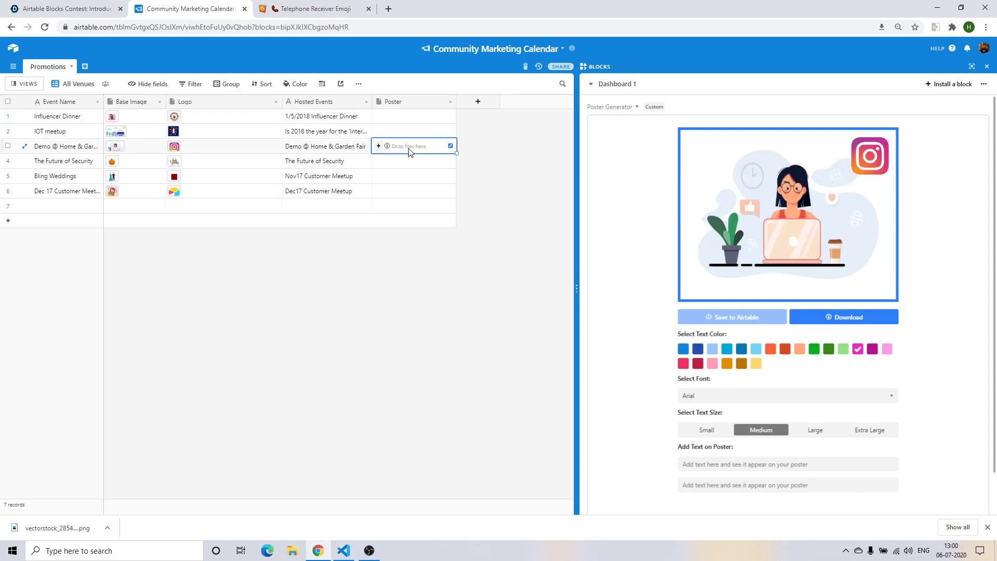
pyautogui.click(407, 160)
pyautogui.click(406, 176)
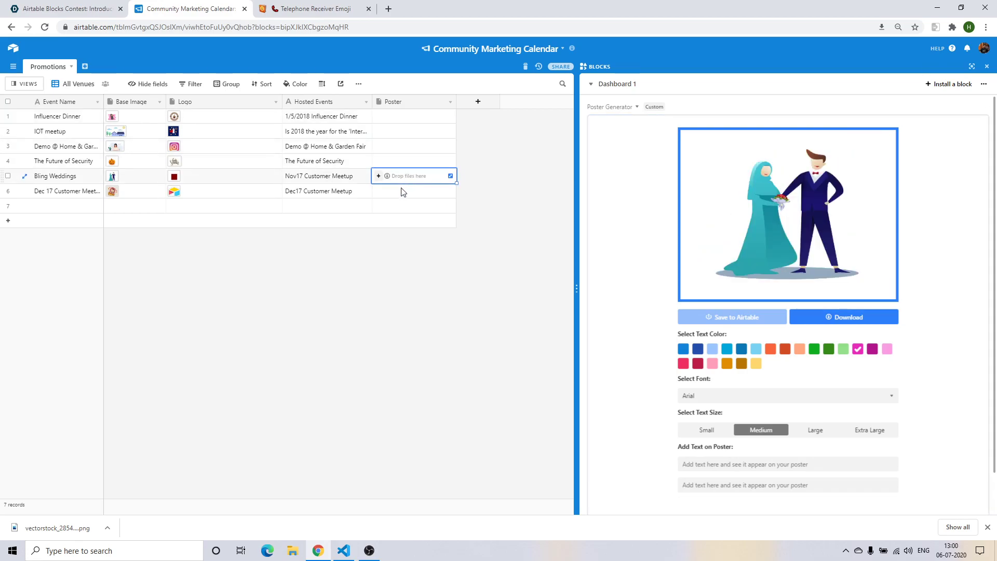
pyautogui.click(403, 192)
pyautogui.click(403, 177)
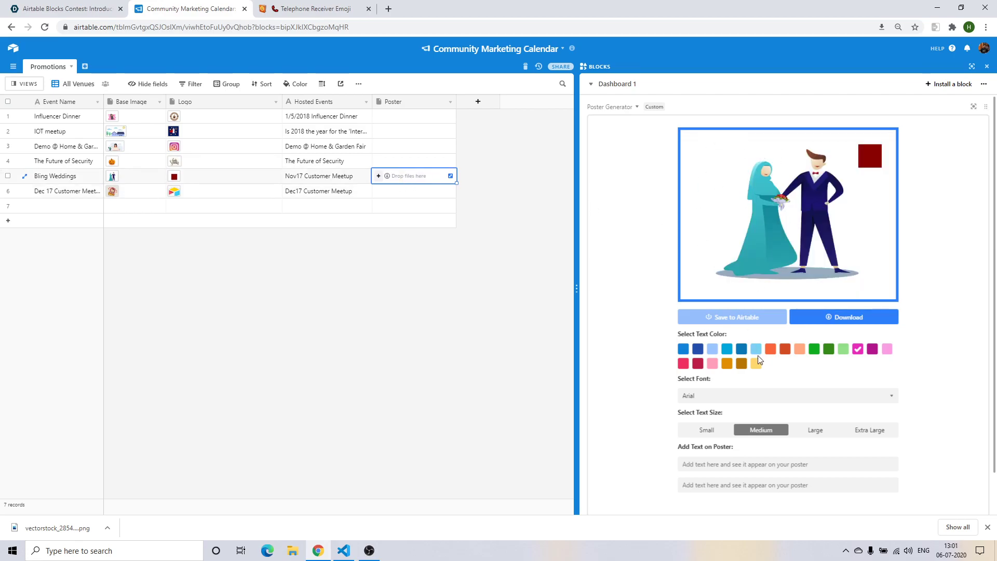
pyautogui.click(748, 462)
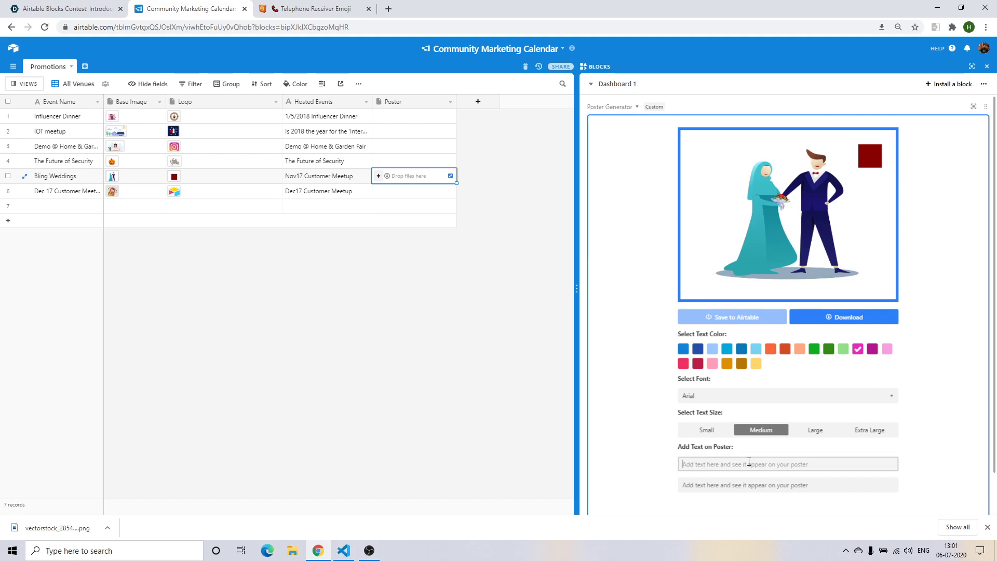
# Type 'Wed me good' in orange and set the text to Helvetica at Small size.
pyautogui.write('Wed ')
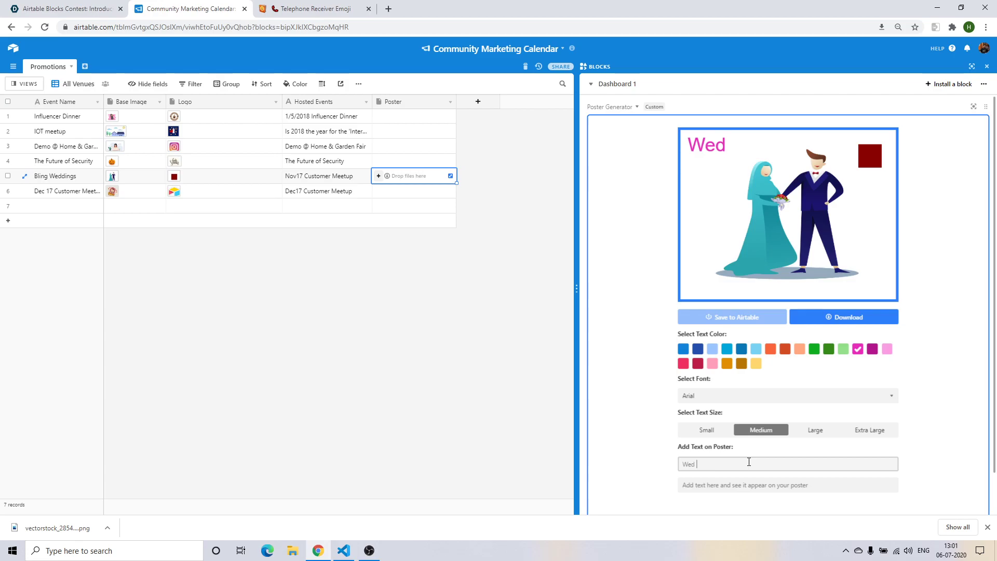
pyautogui.write('me good')
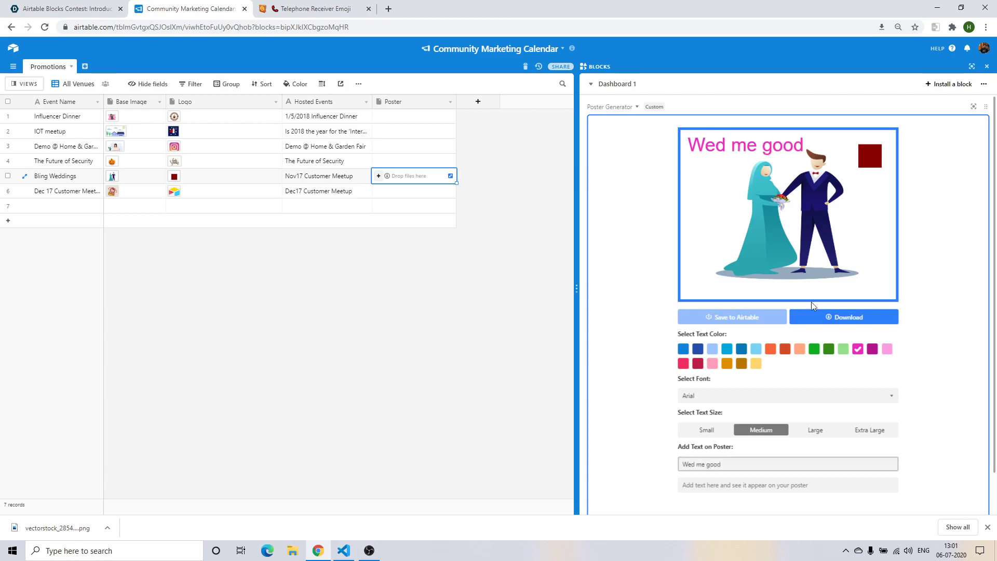
pyautogui.click(768, 352)
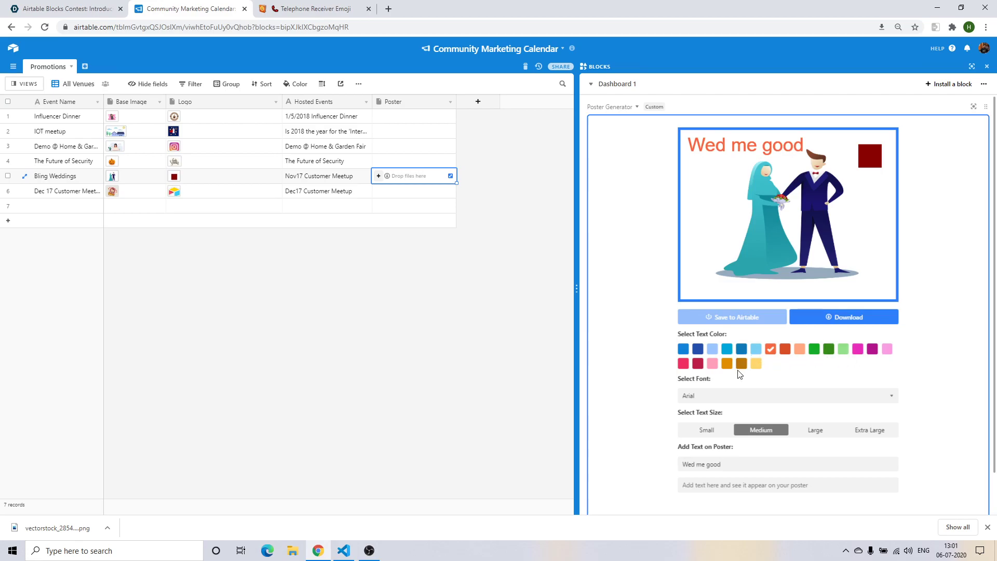
pyautogui.click(728, 395)
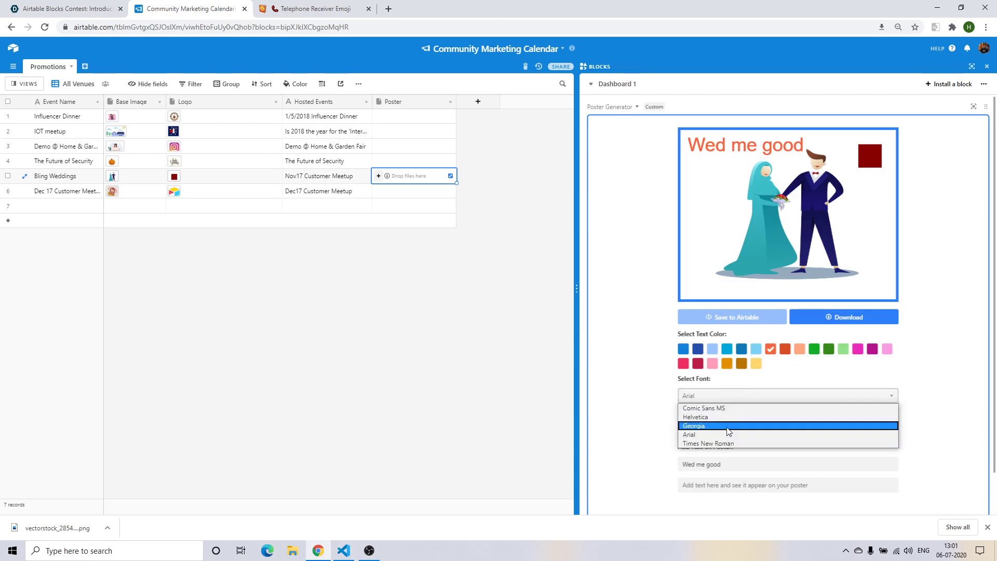
pyautogui.click(728, 425)
pyautogui.click(735, 401)
pyautogui.click(734, 417)
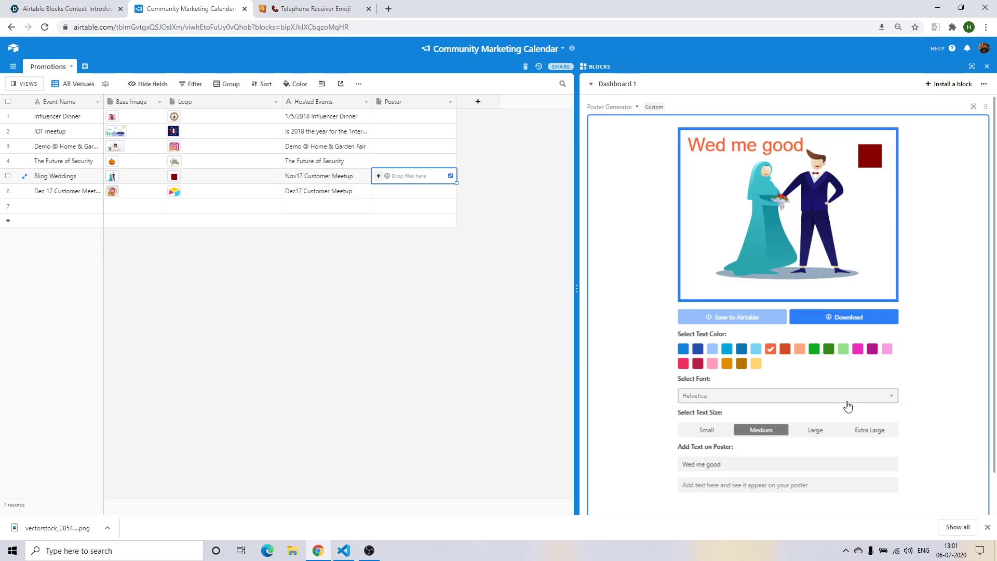
pyautogui.click(724, 430)
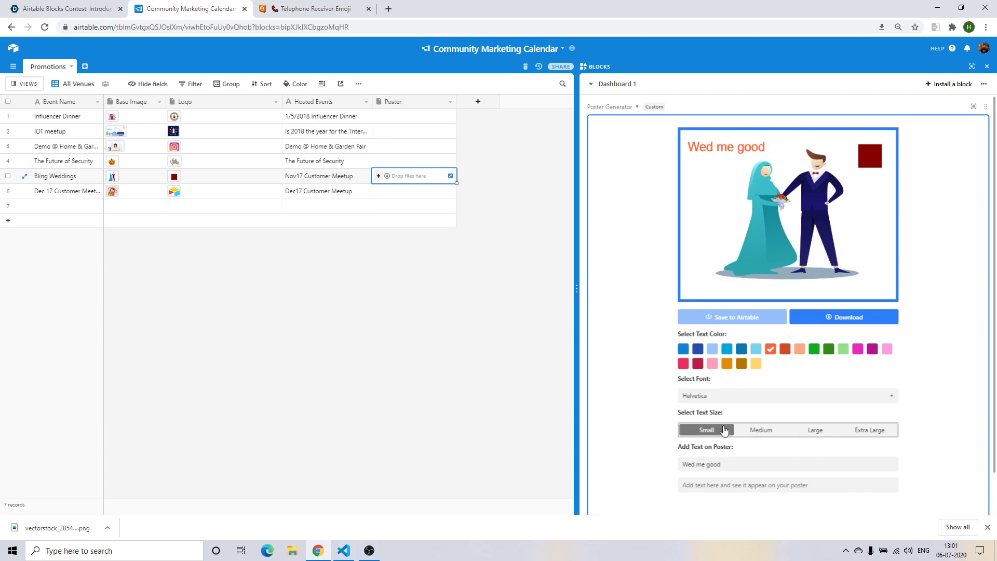
# Complete the lines as 'Wed me good!' and 'Your wedding, our arrangements'.
pyautogui.click(725, 464)
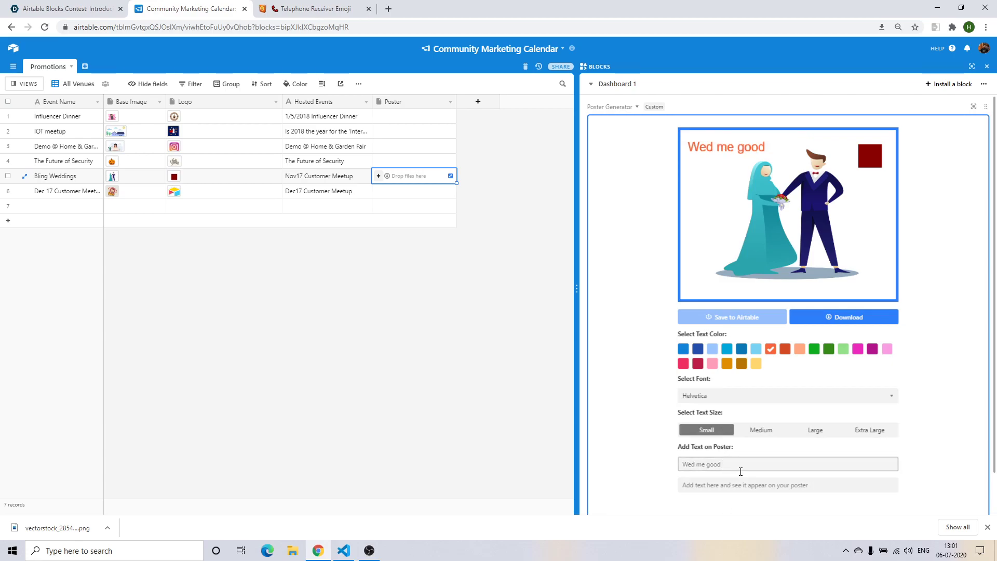
pyautogui.write('!')
pyautogui.click(735, 484)
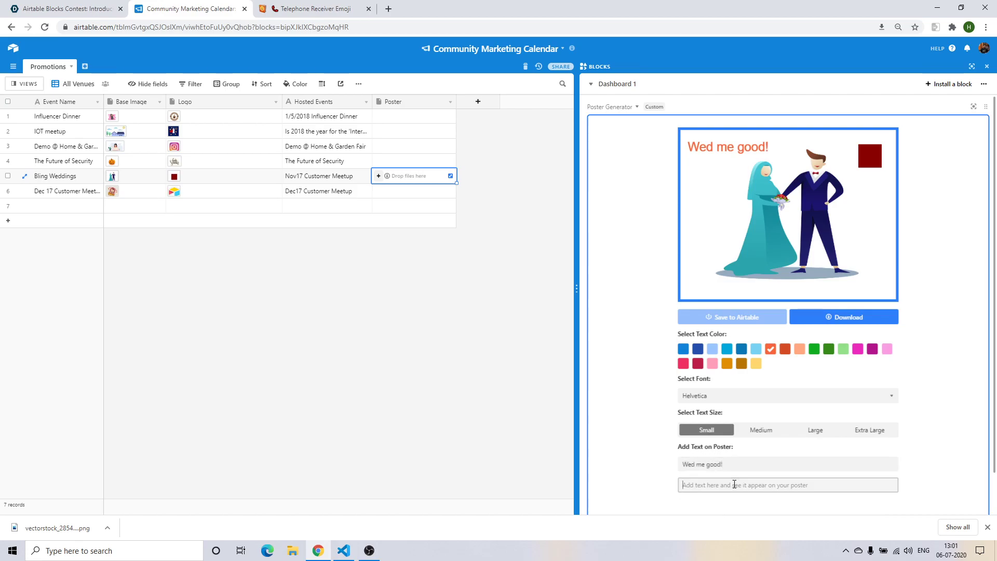
pyautogui.write('Your wee')
pyautogui.press('BackSpace')
pyautogui.write('dding, our')
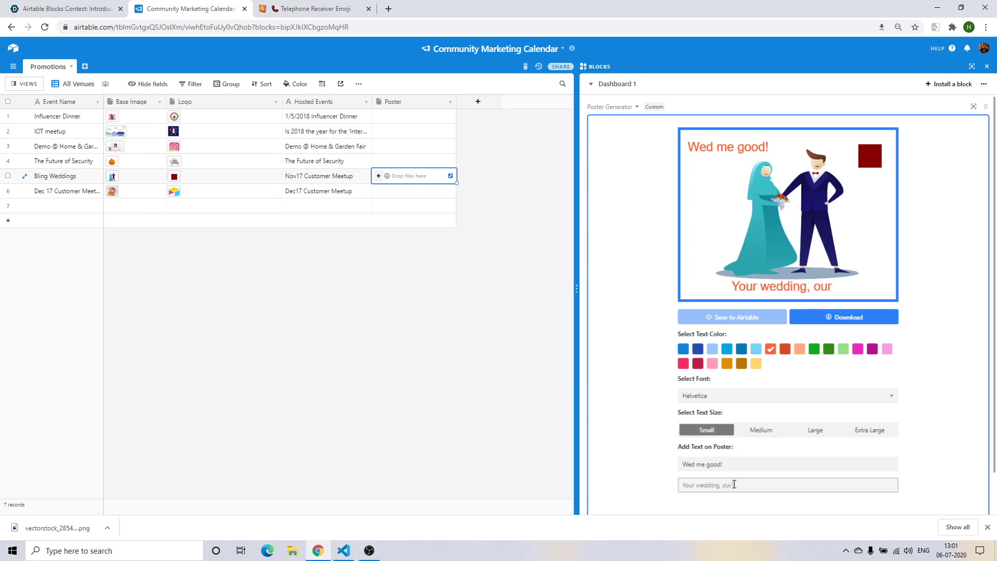
pyautogui.write(' arrangements!')
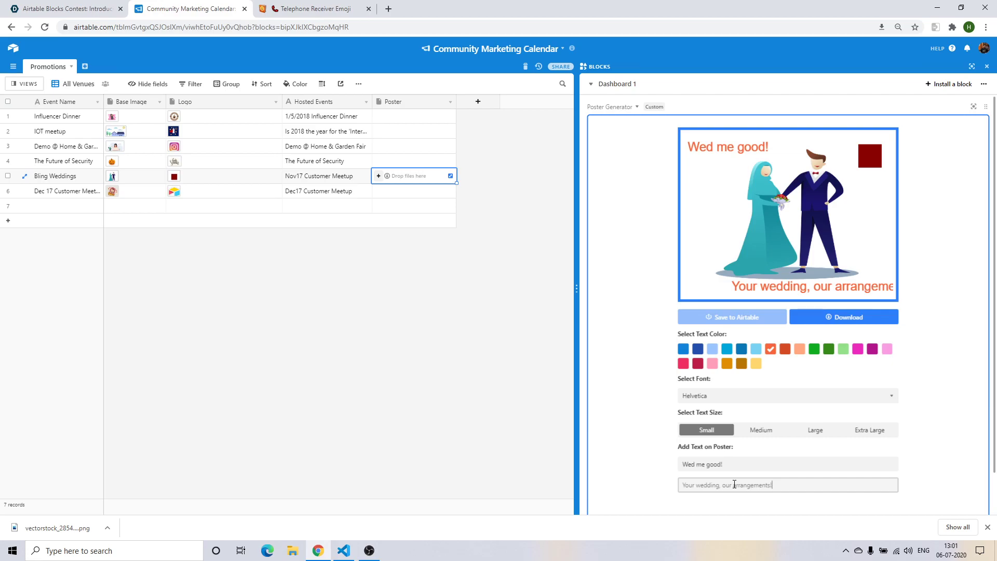
pyautogui.click(732, 471)
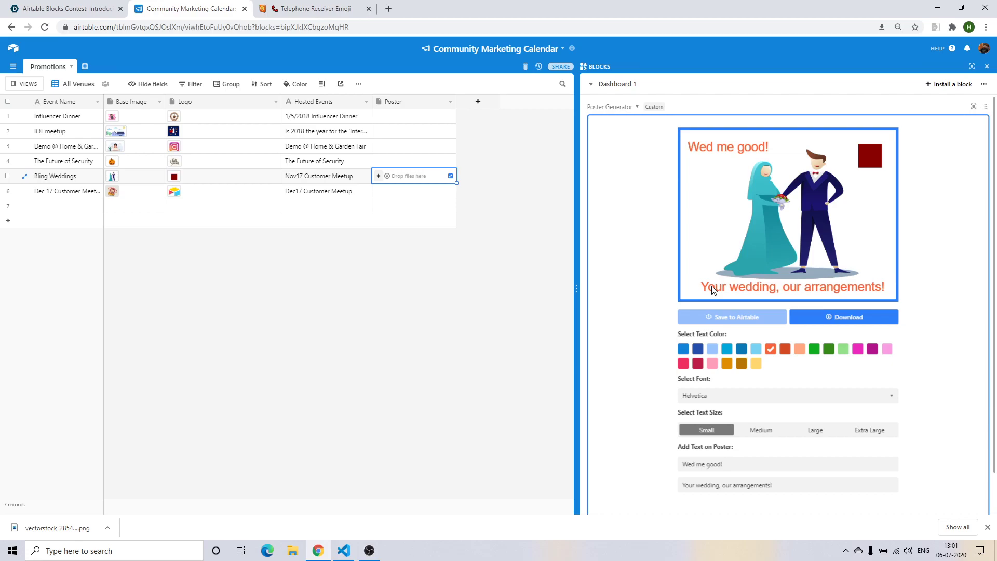
# Switch to darker red-orange and try several fonts before returning to Helvetica.
pyautogui.click(784, 351)
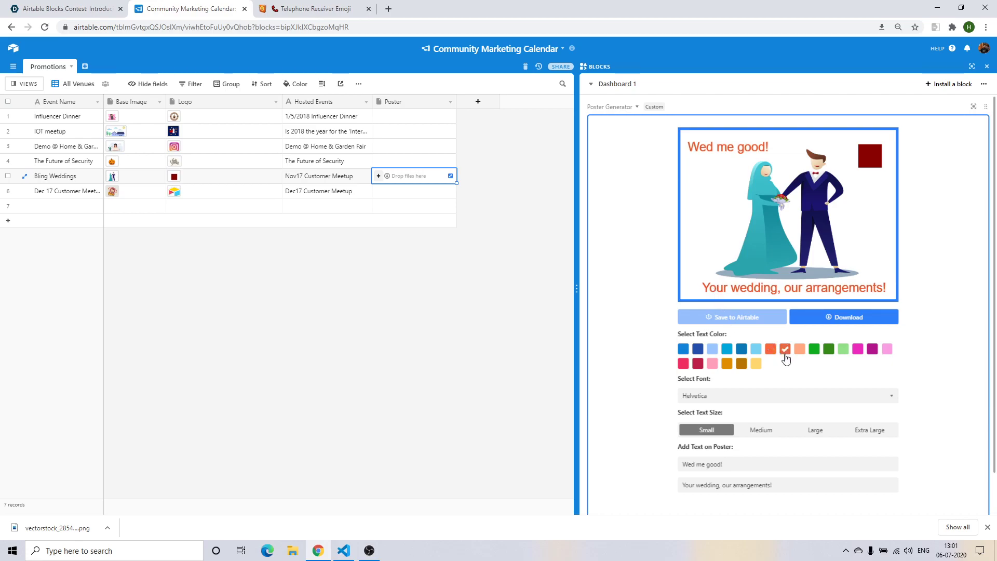
pyautogui.click(760, 397)
pyautogui.click(756, 408)
pyautogui.click(763, 399)
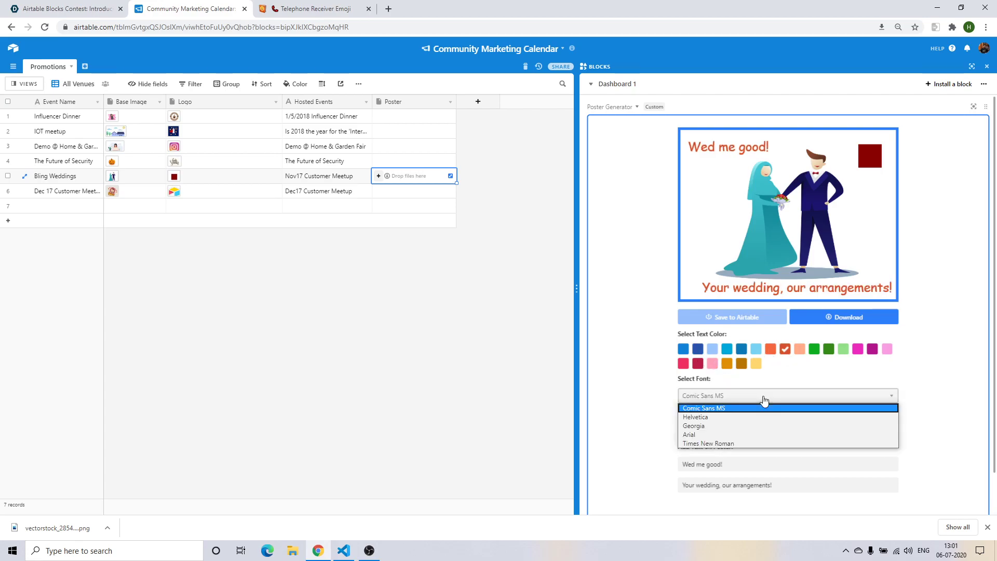
pyautogui.click(753, 434)
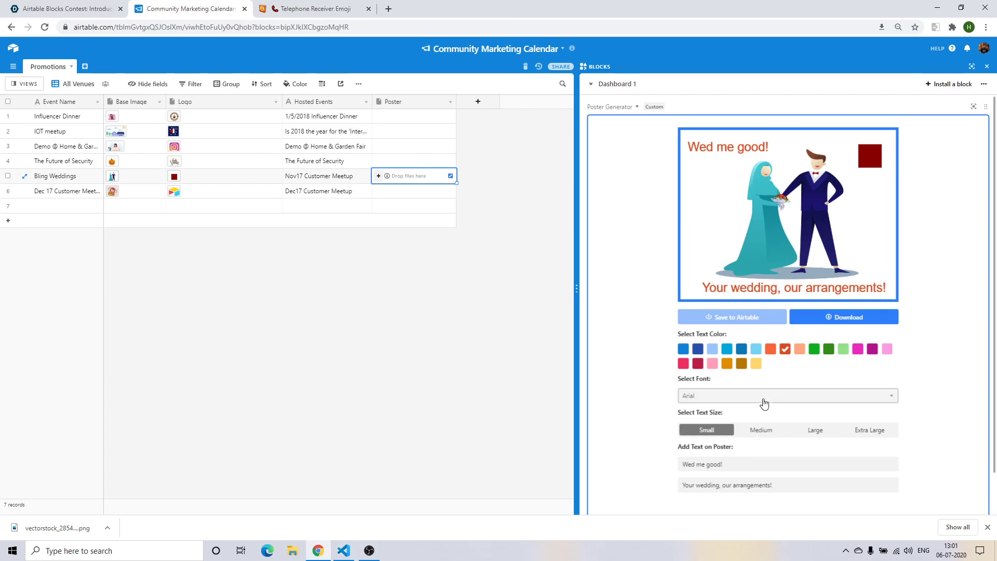
pyautogui.click(762, 396)
pyautogui.click(744, 443)
pyautogui.click(753, 397)
pyautogui.click(750, 426)
pyautogui.click(752, 397)
pyautogui.click(750, 419)
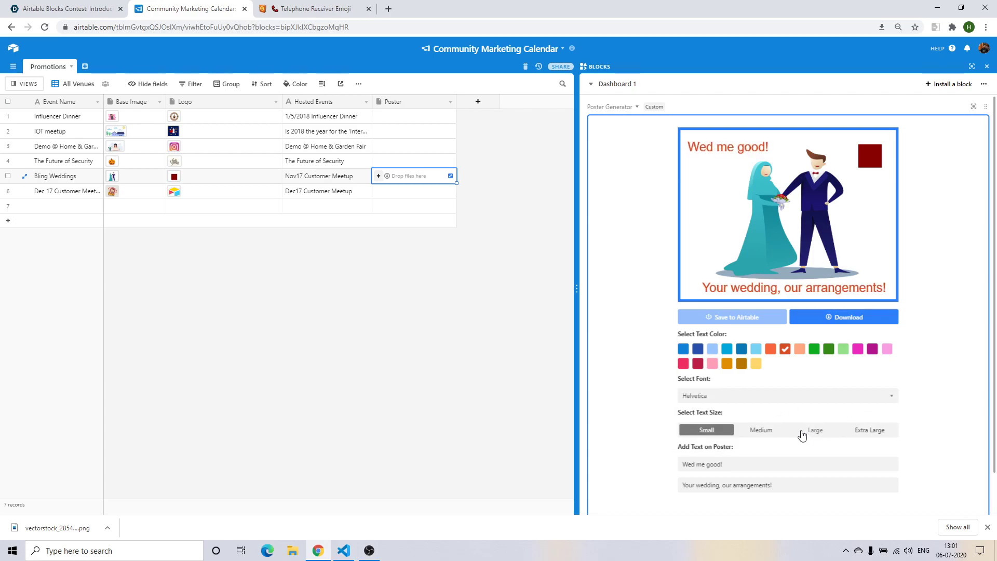
# Try Medium and Large sizes, return to Small, and download the wedding poster.
pyautogui.click(782, 430)
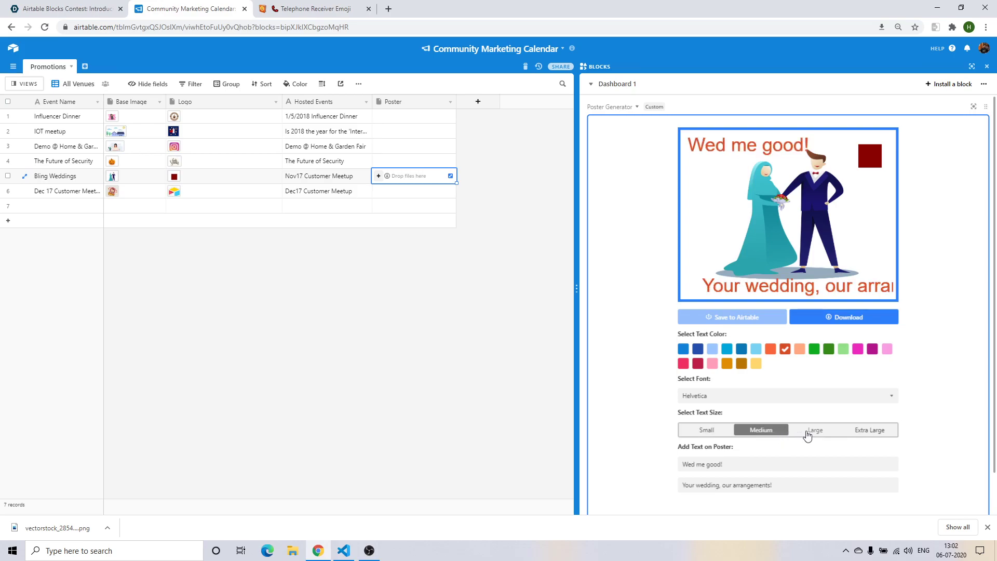
pyautogui.click(808, 434)
pyautogui.click(704, 429)
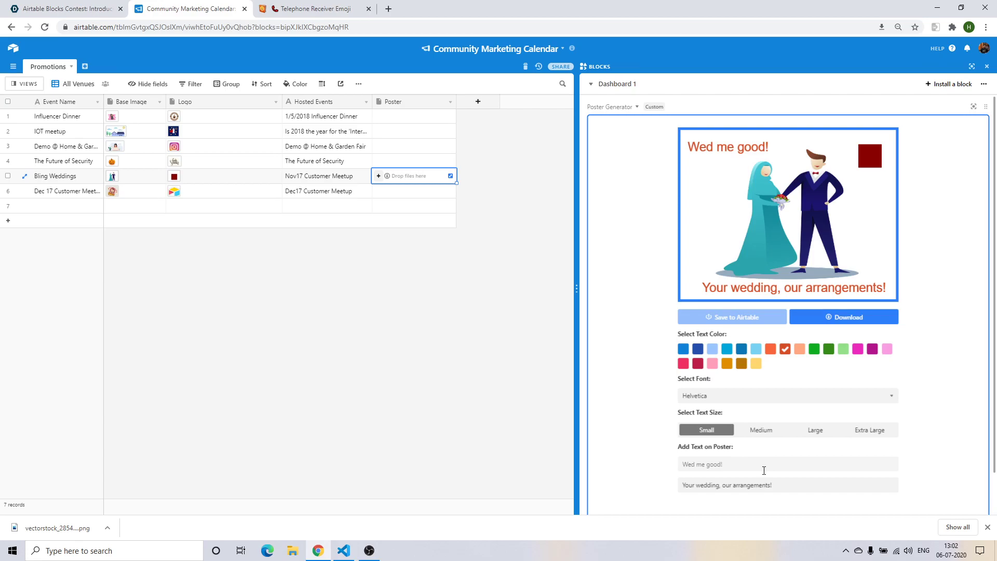
pyautogui.click(822, 319)
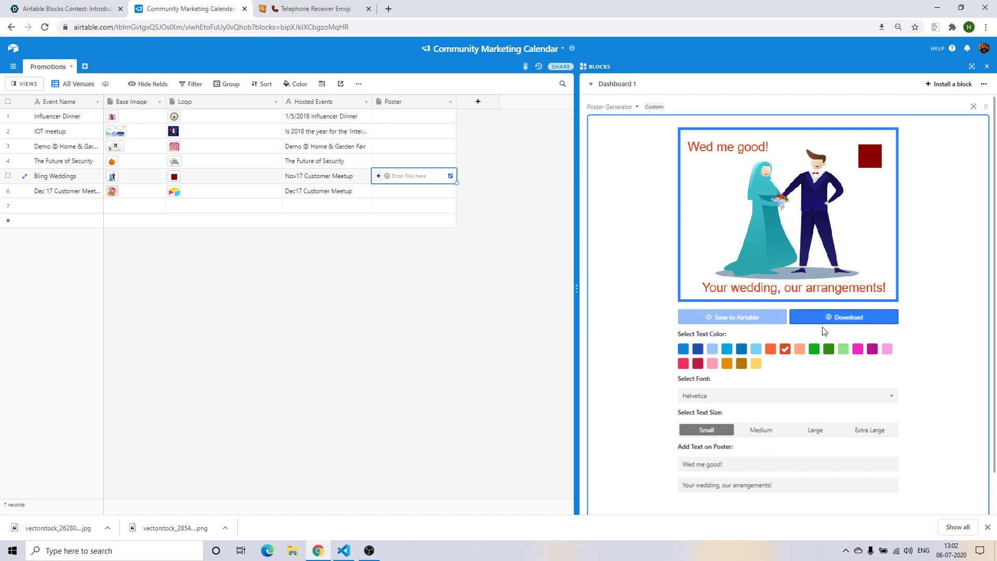
# Switch to the row 3 poster and clear both wedding text lines.
pyautogui.click(370, 148)
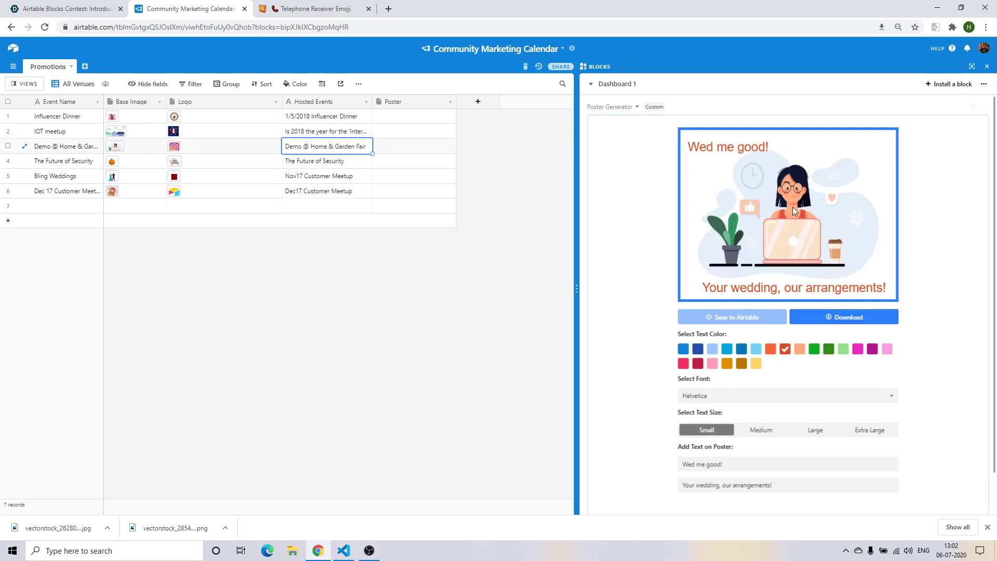
pyautogui.click(752, 464)
pyautogui.hotkey('ctrl', 'a')
pyautogui.press('BackSpace')
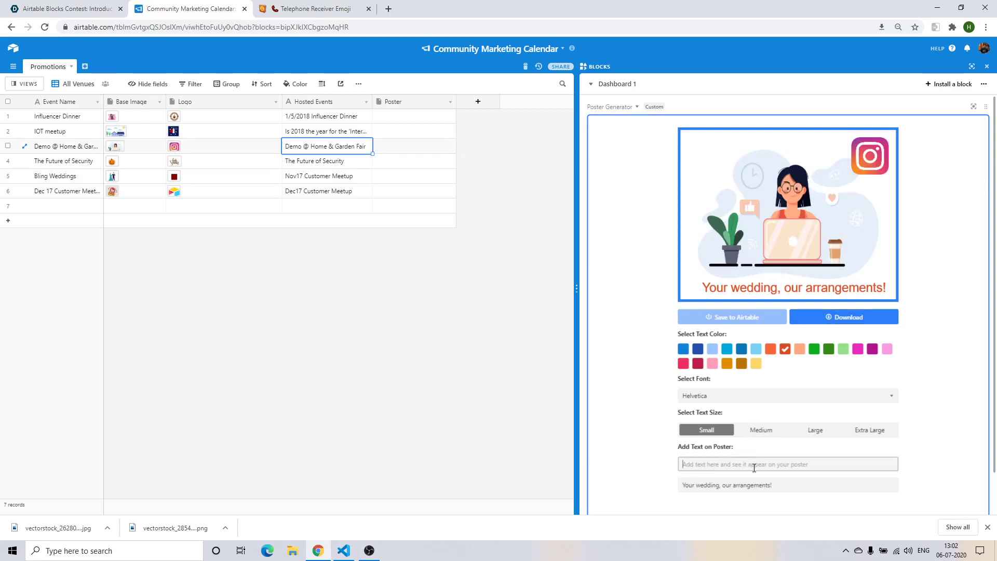
pyautogui.click(786, 484)
pyautogui.hotkey('ctrl', 'a')
pyautogui.press('BackSpace')
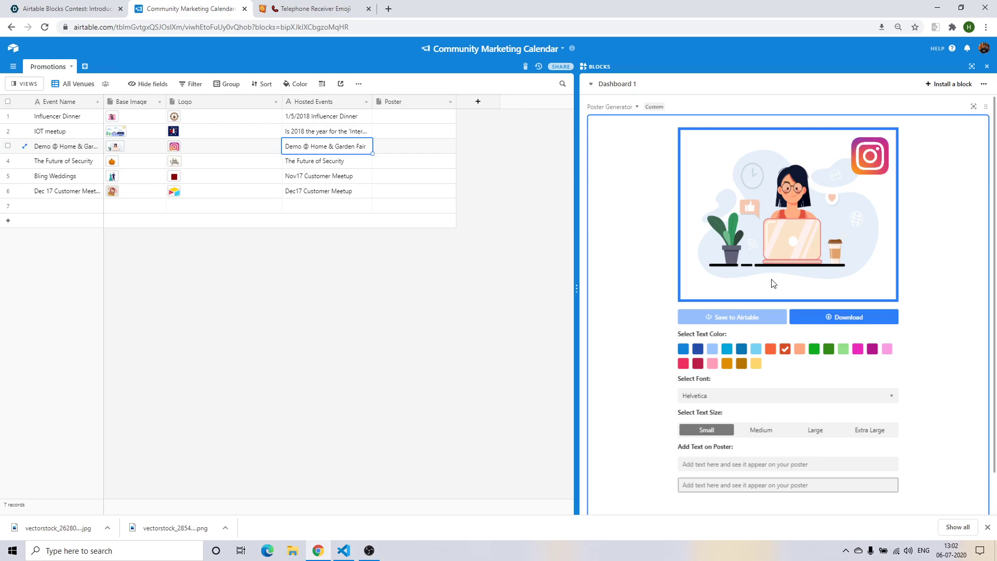
pyautogui.click(773, 466)
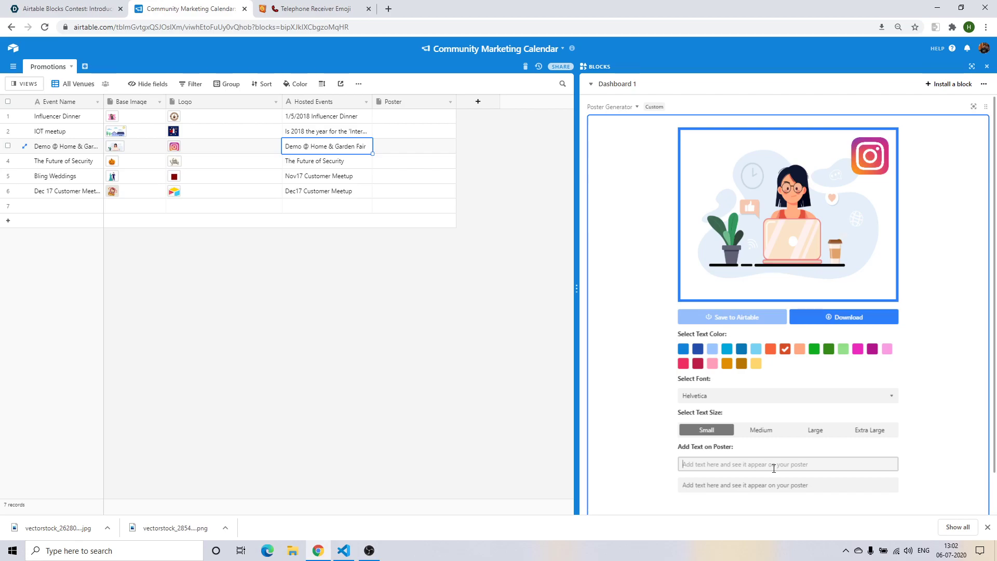
pyautogui.write('@the_coder')
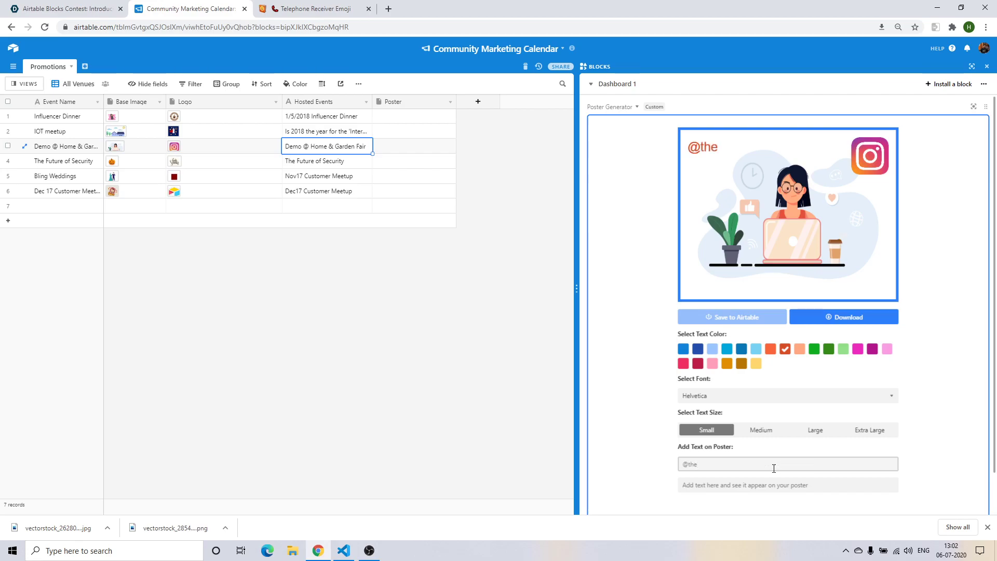
pyautogui.click(774, 468)
pyautogui.click(683, 363)
pyautogui.moveTo(698, 149); pyautogui.dragTo(789, 151)
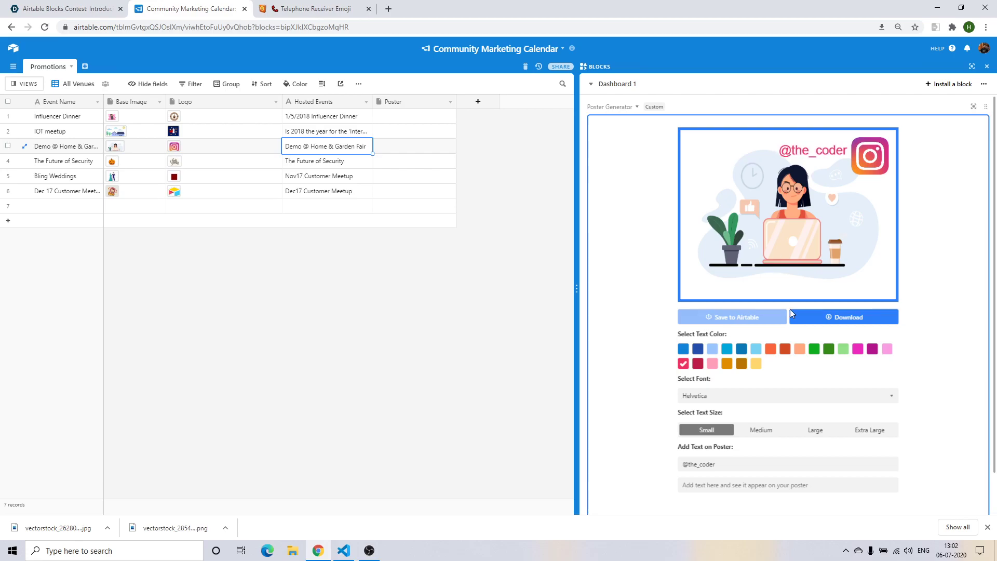
# Enter 'I'm available for freelance work!' as the second poster line.
pyautogui.click(733, 481)
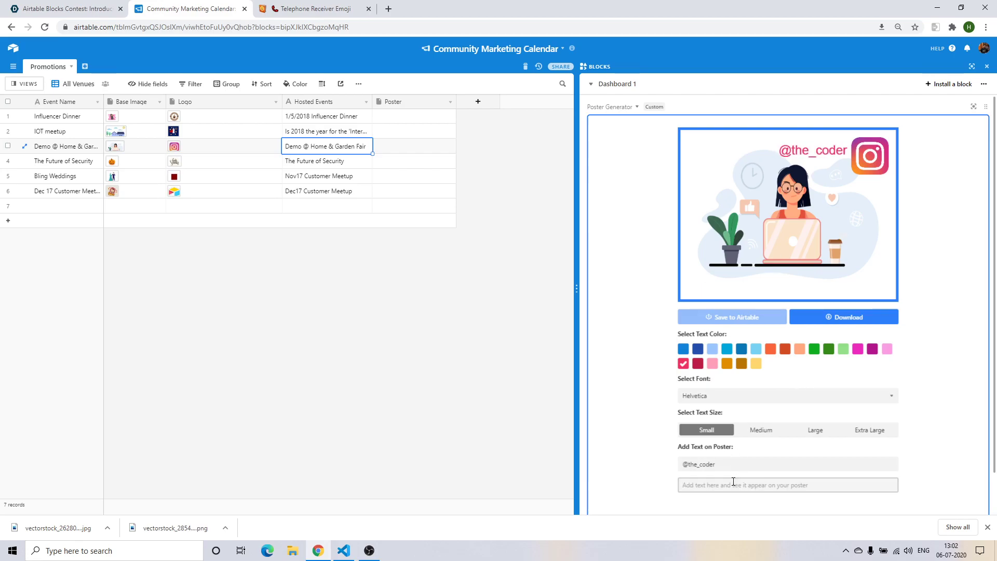
pyautogui.click(733, 485)
pyautogui.write("I'm a")
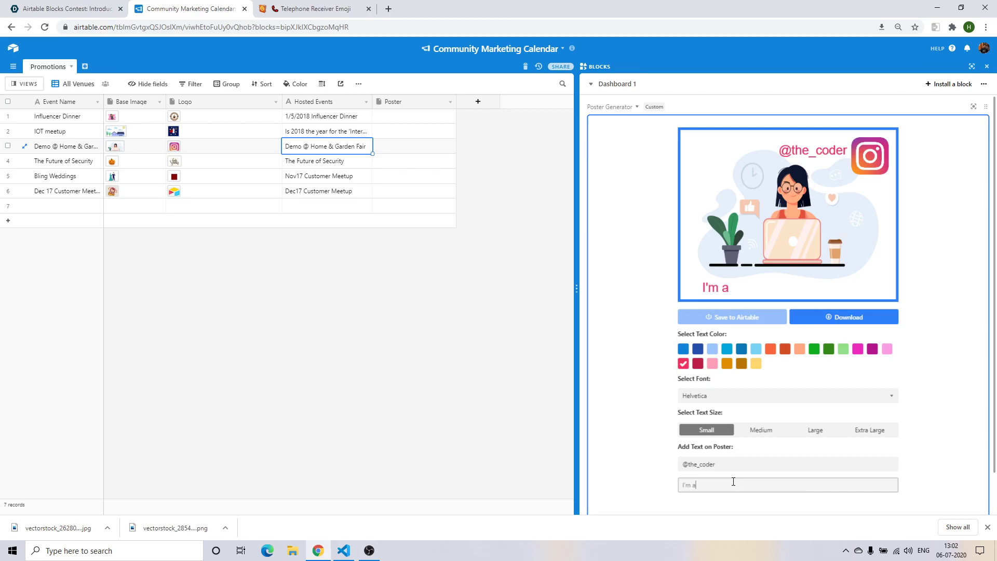
pyautogui.write('vailable for ')
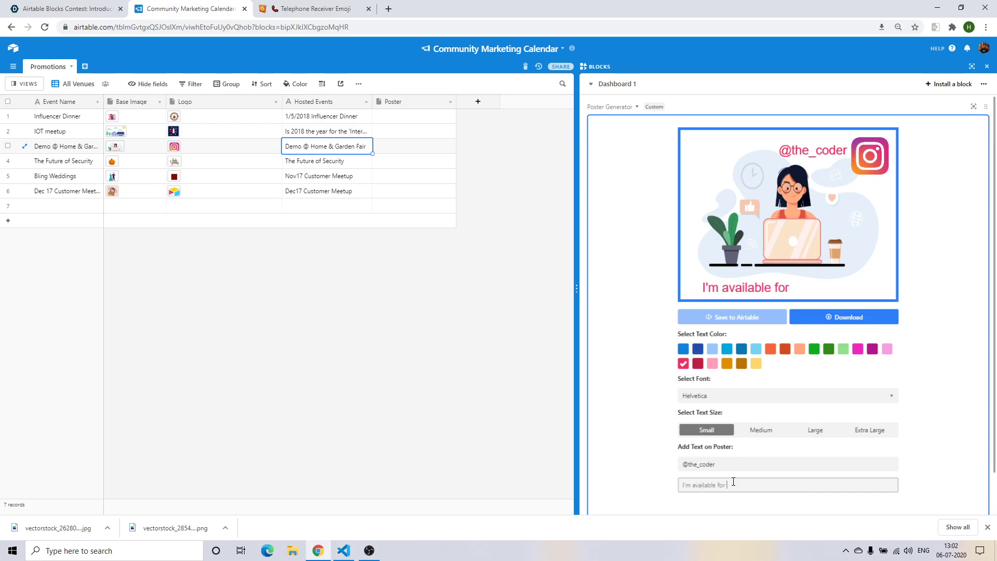
pyautogui.write('freelance work!')
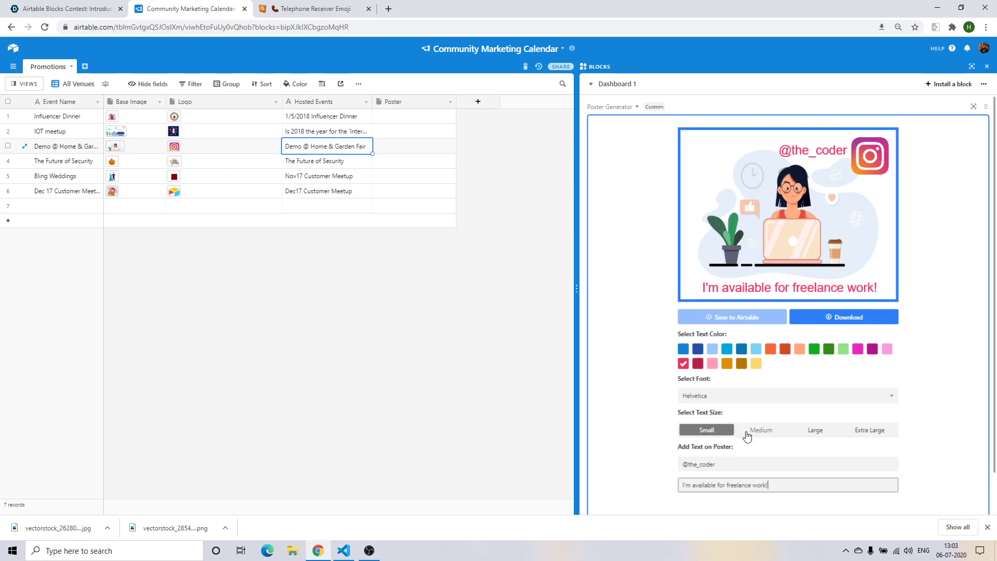
pyautogui.click(746, 431)
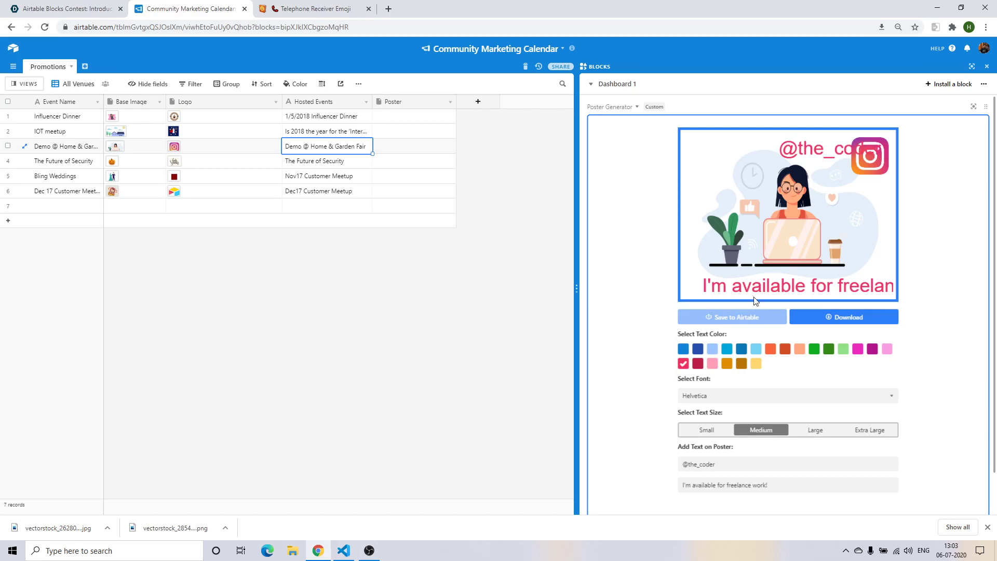
pyautogui.click(706, 430)
pyautogui.click(748, 396)
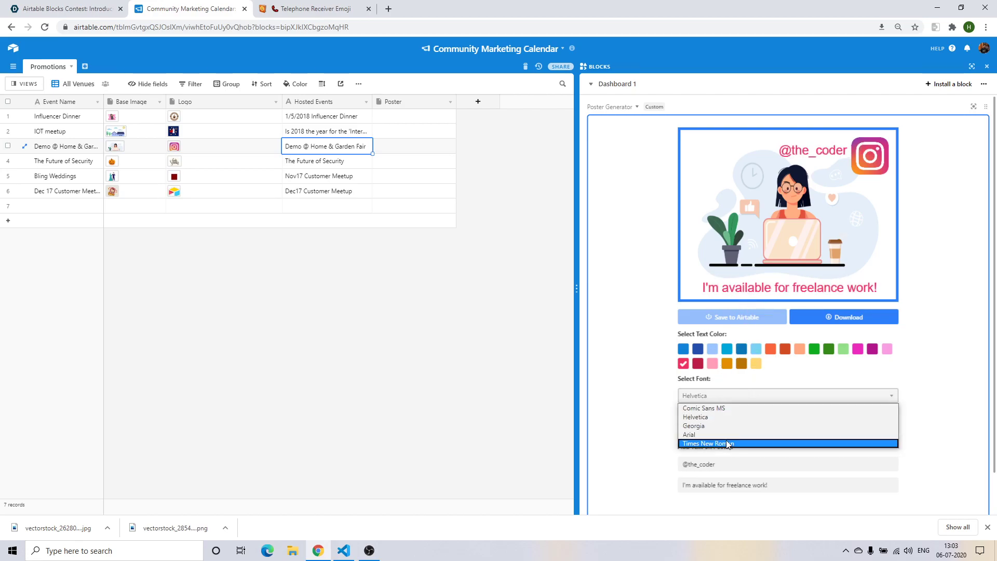
pyautogui.click(725, 441)
pyautogui.click(748, 431)
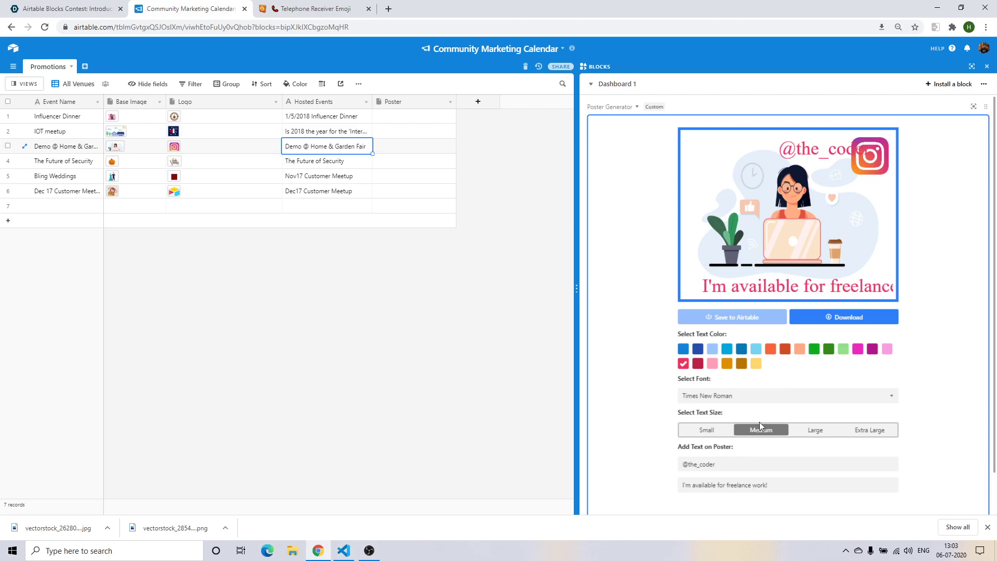
pyautogui.click(712, 431)
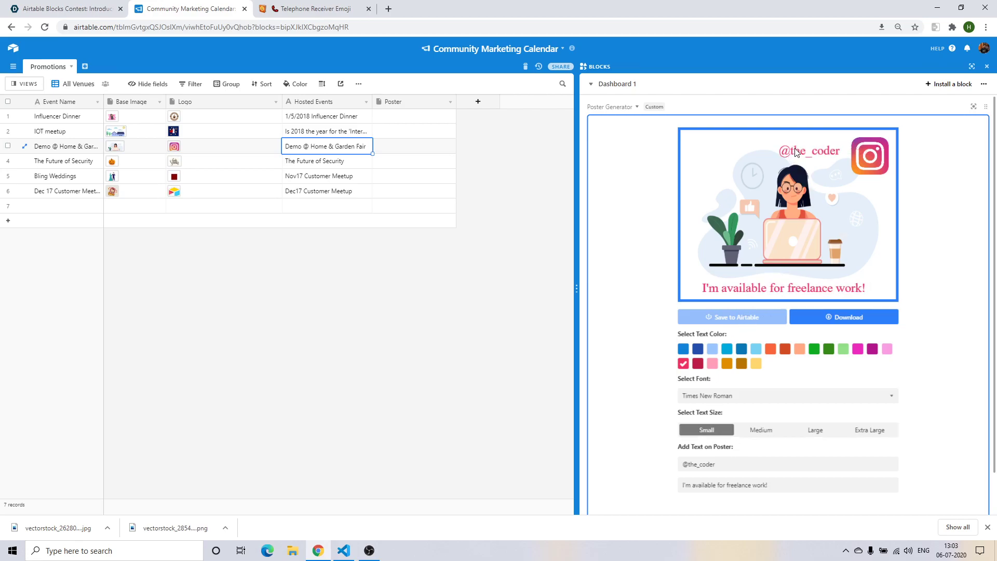
pyautogui.moveTo(787, 150); pyautogui.dragTo(792, 148)
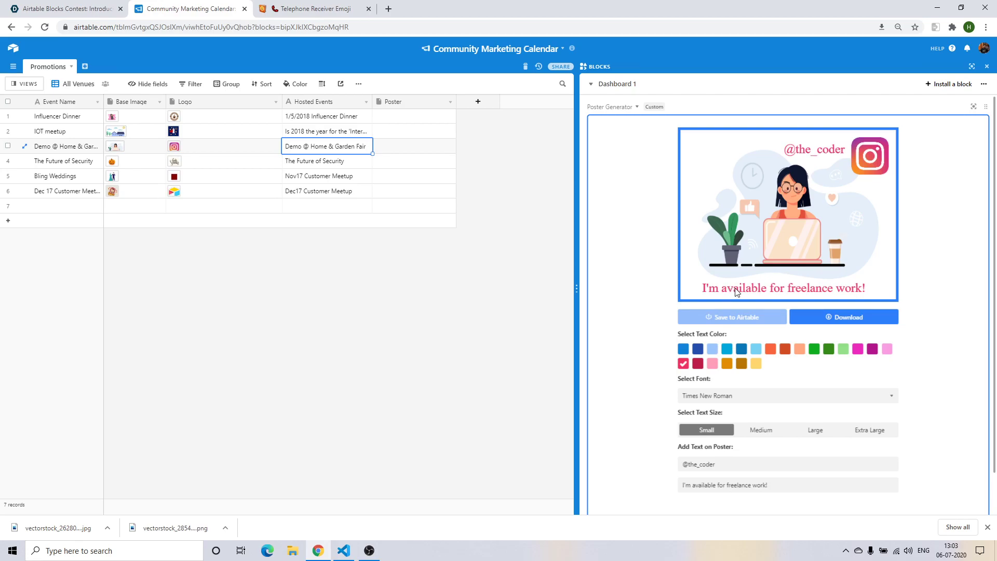
pyautogui.click(830, 317)
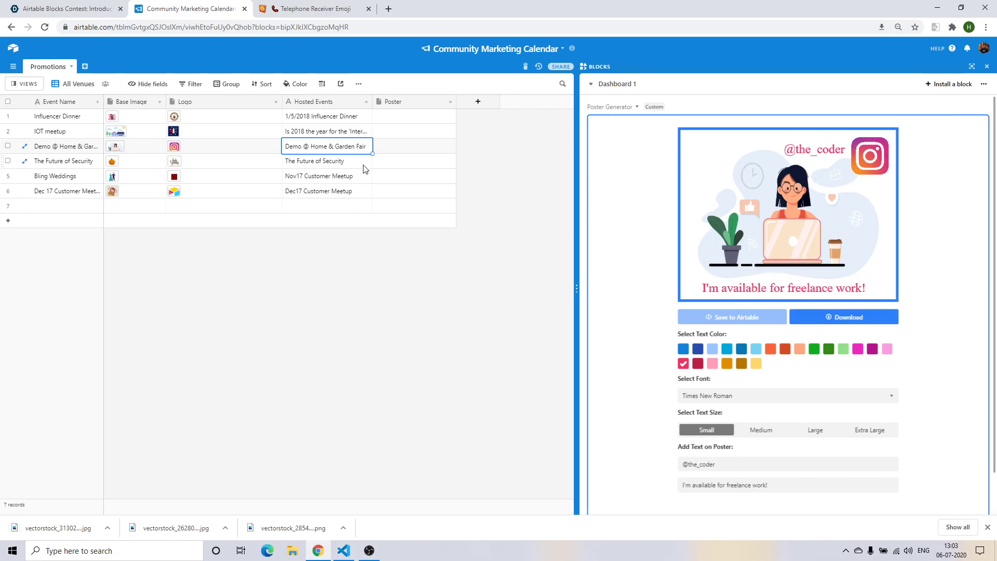
pyautogui.click(379, 192)
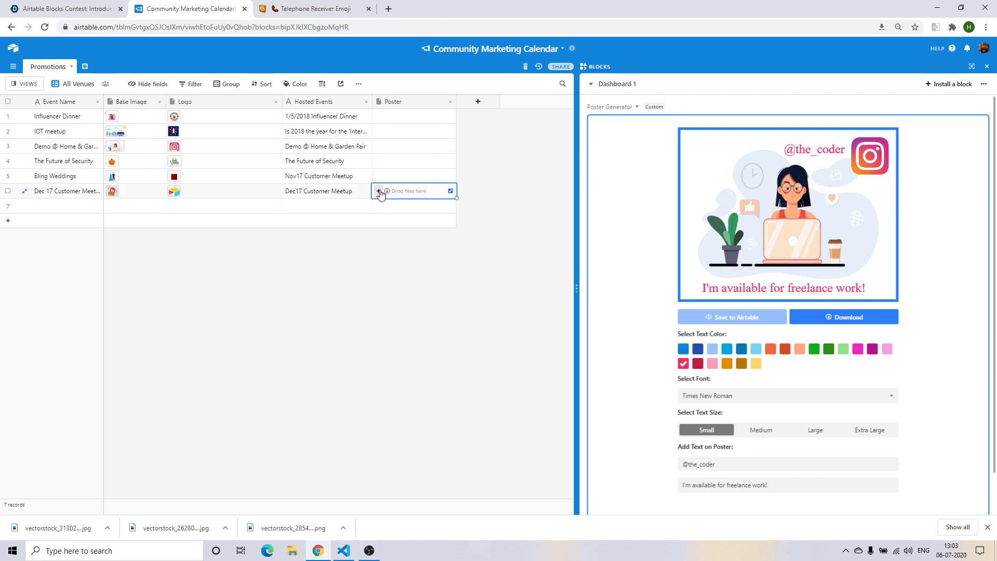
pyautogui.click(751, 465)
pyautogui.hotkey('ctrl', 'a')
pyautogui.press('BackSpace')
pyautogui.click(777, 484)
pyautogui.hotkey('ctrl', 'a')
pyautogui.press('BackSpace')
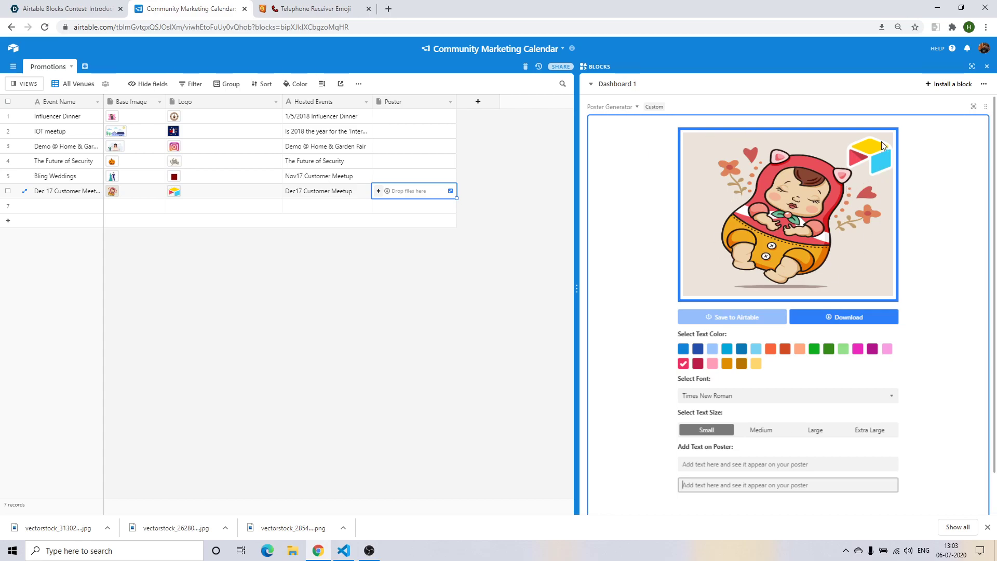
pyautogui.click(741, 464)
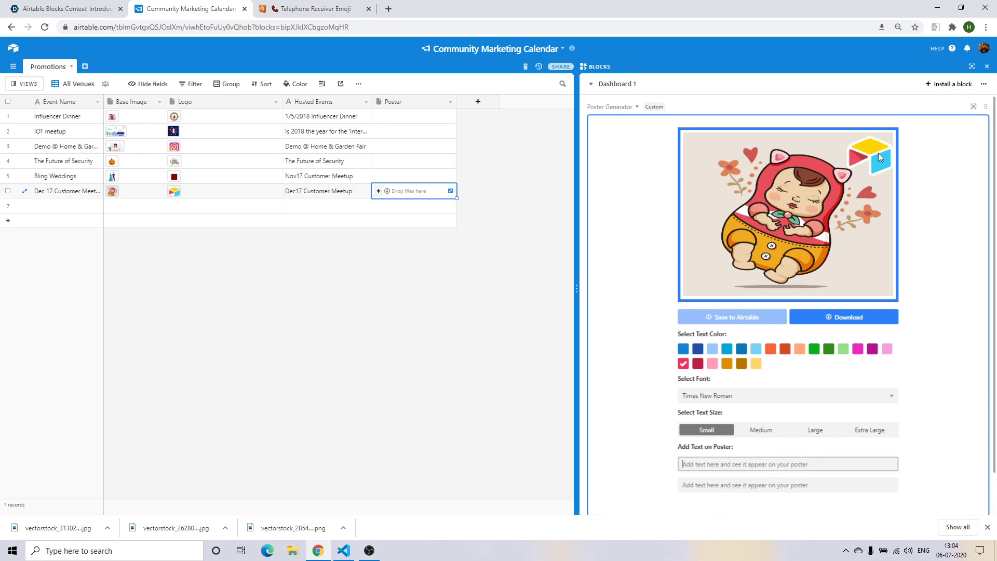
pyautogui.click(187, 195)
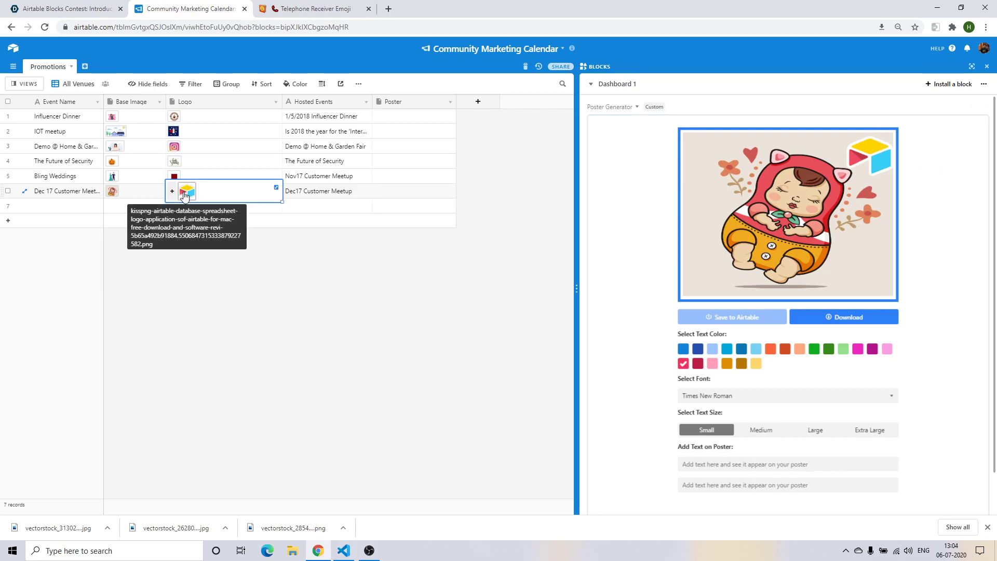
pyautogui.click(185, 196)
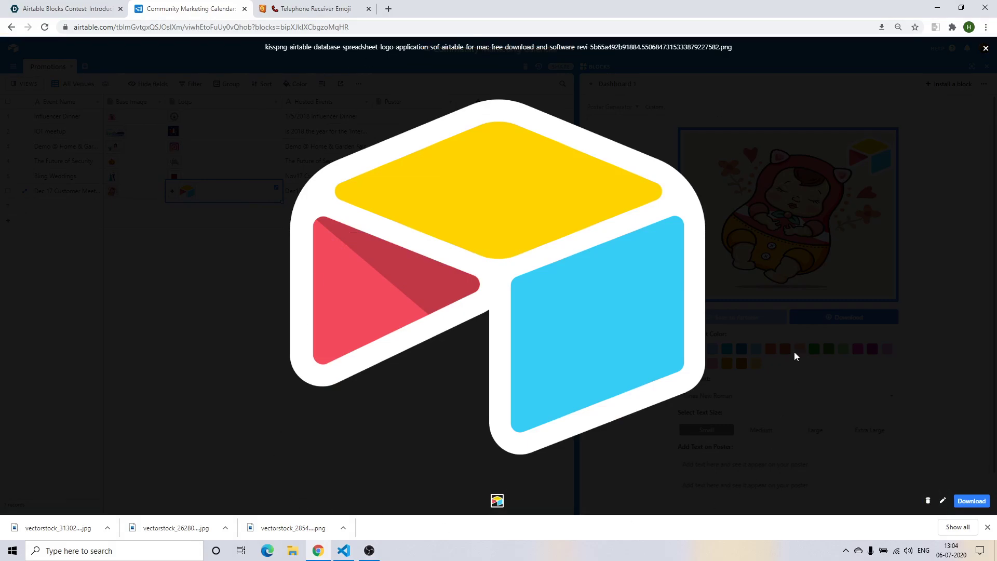
pyautogui.press('Escape')
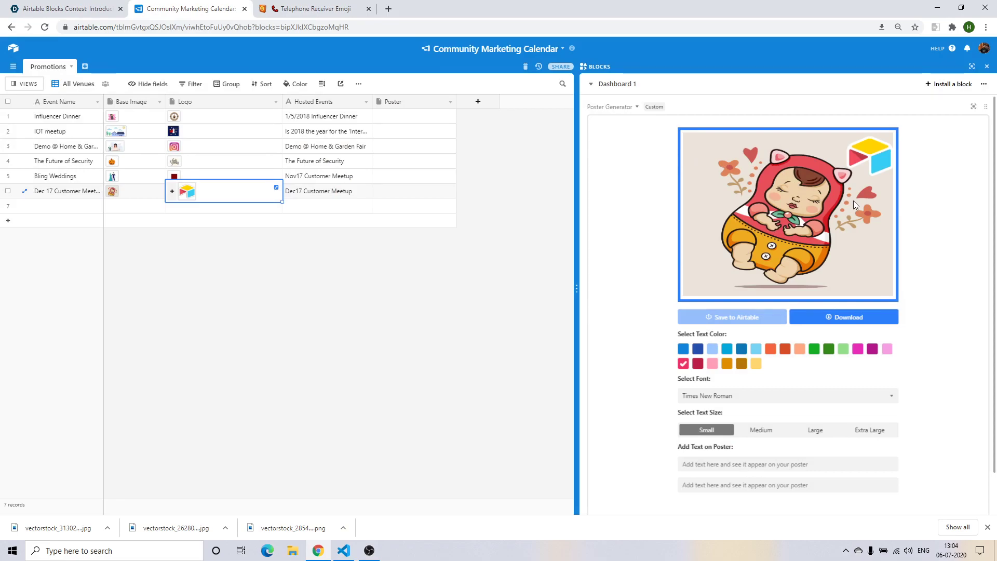
pyautogui.click(111, 188)
pyautogui.click(125, 193)
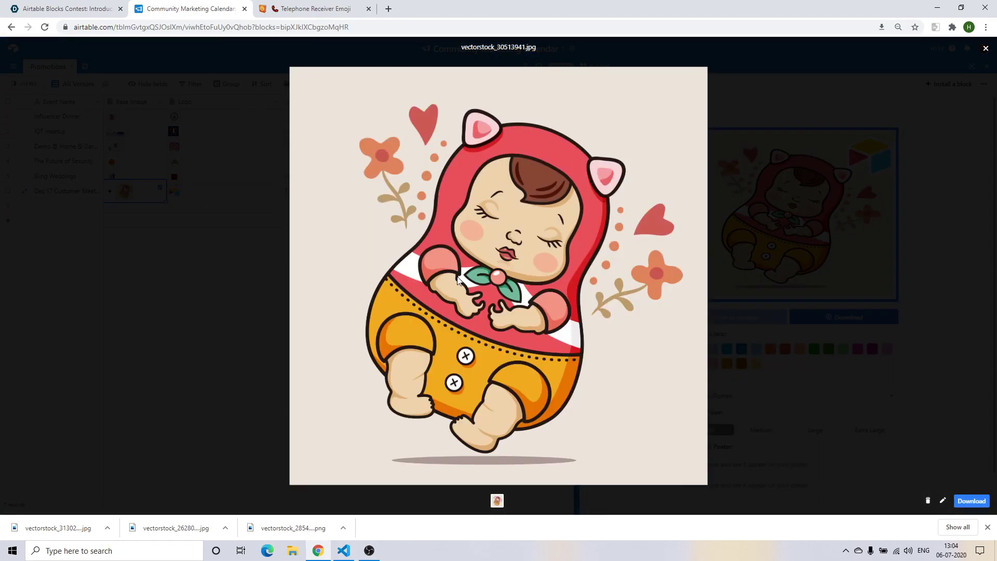
pyautogui.click(727, 227)
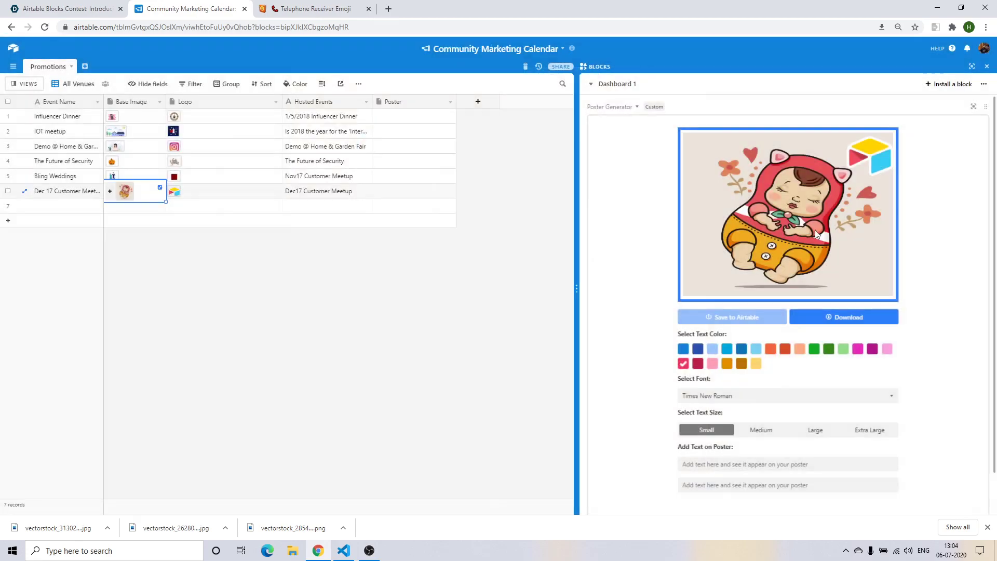
# Set the poster font to Arial and add the caption 'Blocks are awesome'.
pyautogui.click(790, 400)
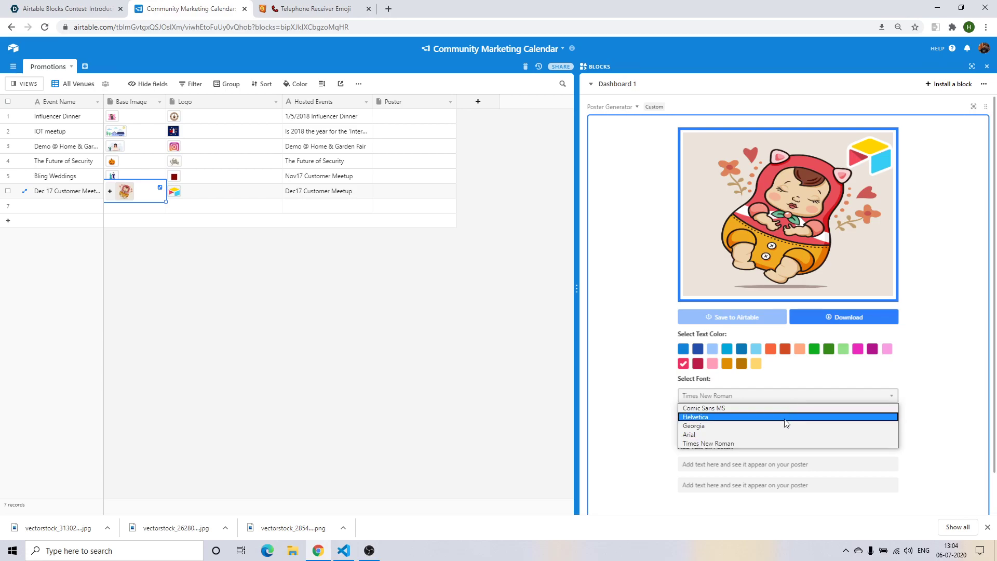
pyautogui.click(776, 434)
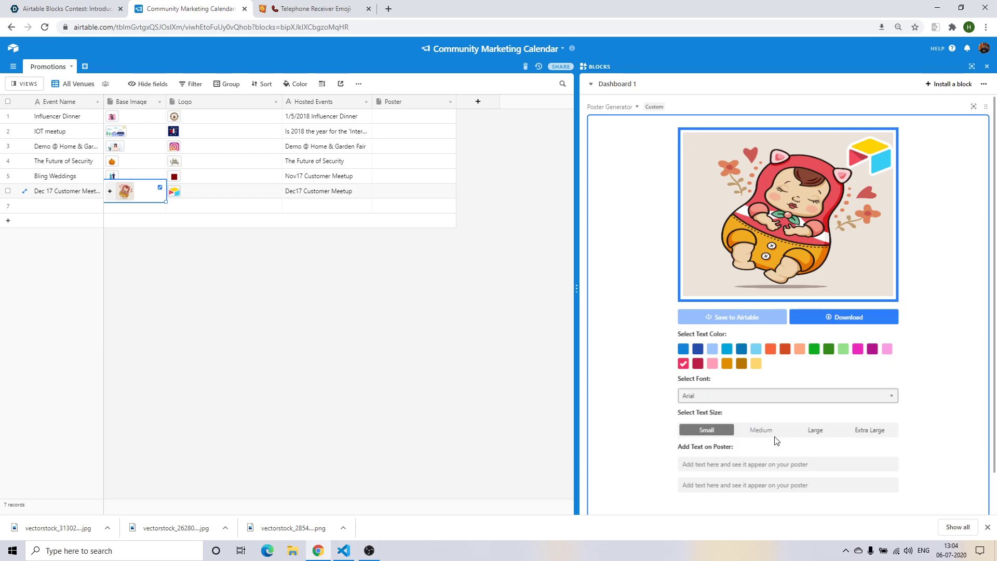
pyautogui.click(741, 460)
pyautogui.write('Blocks are ')
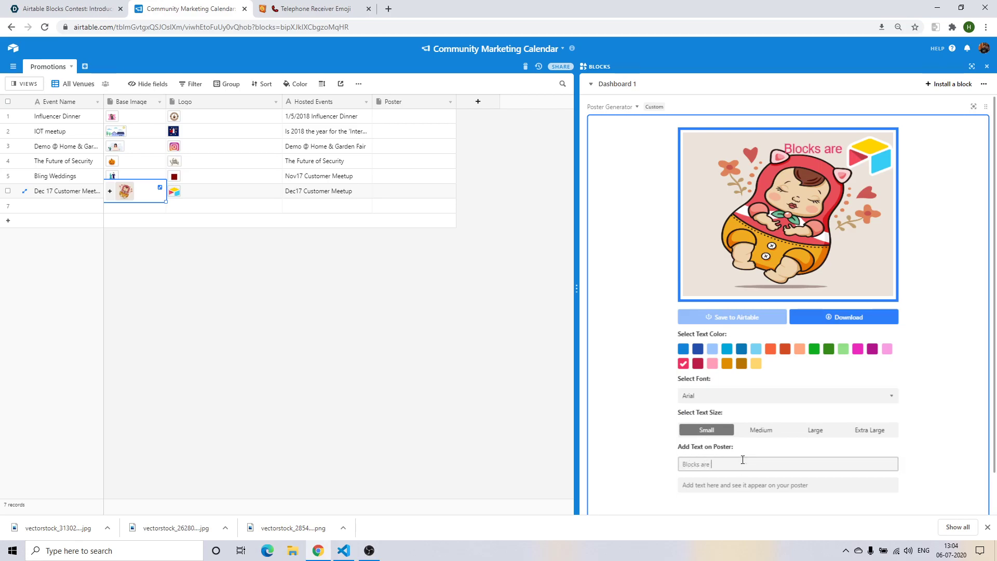
pyautogui.write('awesome!')
pyautogui.click(783, 191)
# Move the caption to the poster's bottom edge at medium size, fully fitting.
pyautogui.moveTo(786, 151); pyautogui.dragTo(726, 288)
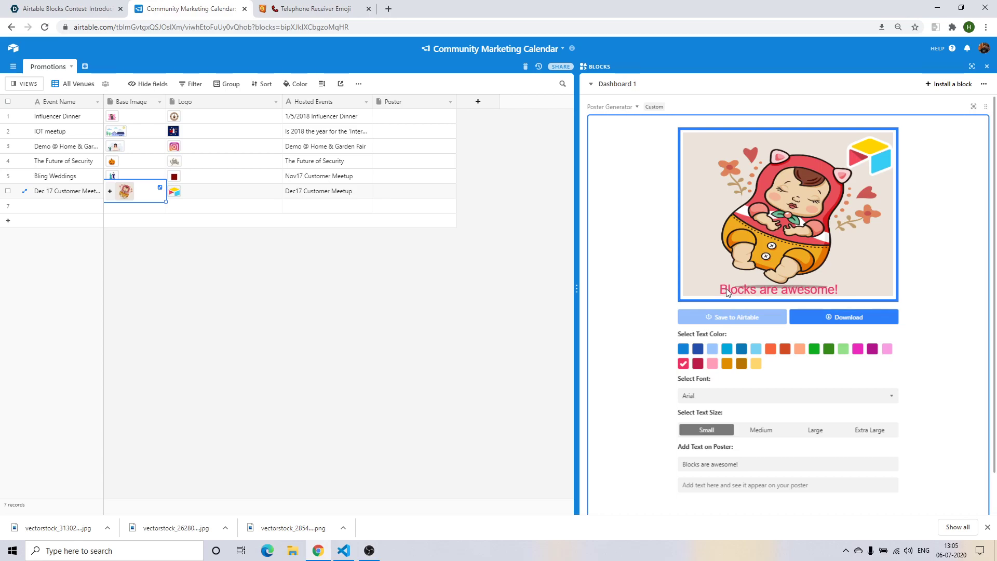
pyautogui.click(761, 429)
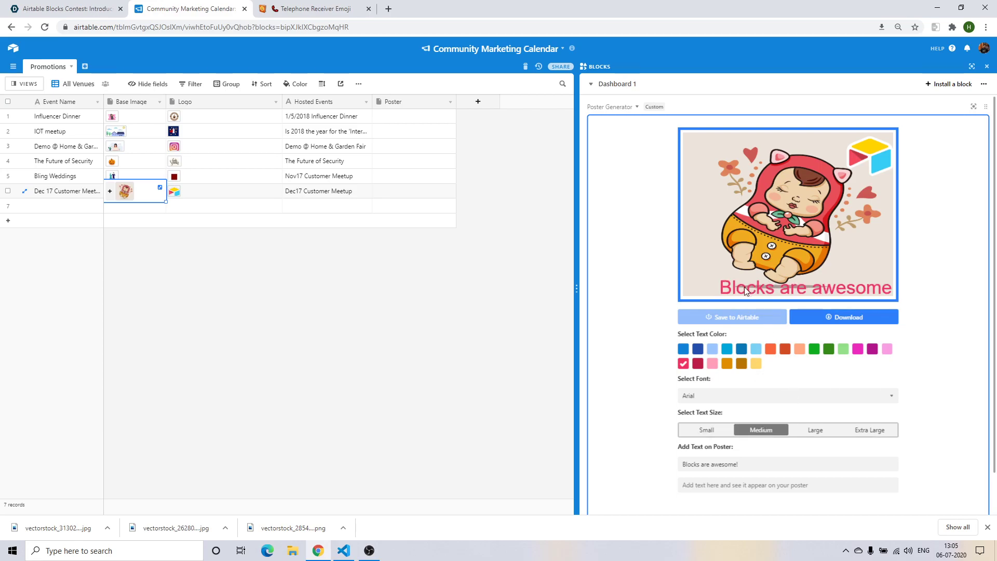
pyautogui.moveTo(743, 287); pyautogui.dragTo(721, 288)
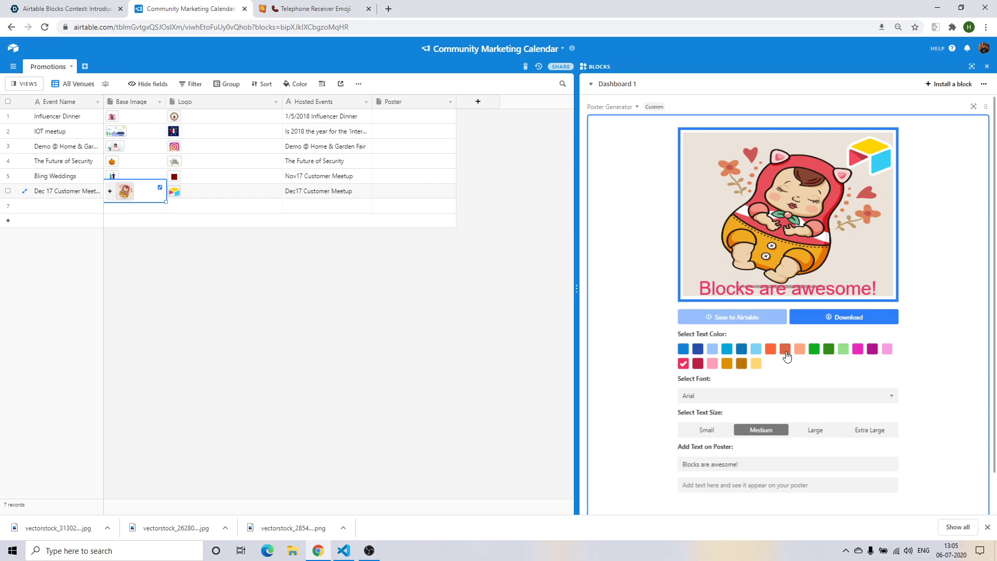
# Colour the caption orange-red after trying yellow, green and magenta, nudging it left.
pyautogui.click(755, 363)
pyautogui.click(828, 350)
pyautogui.click(858, 349)
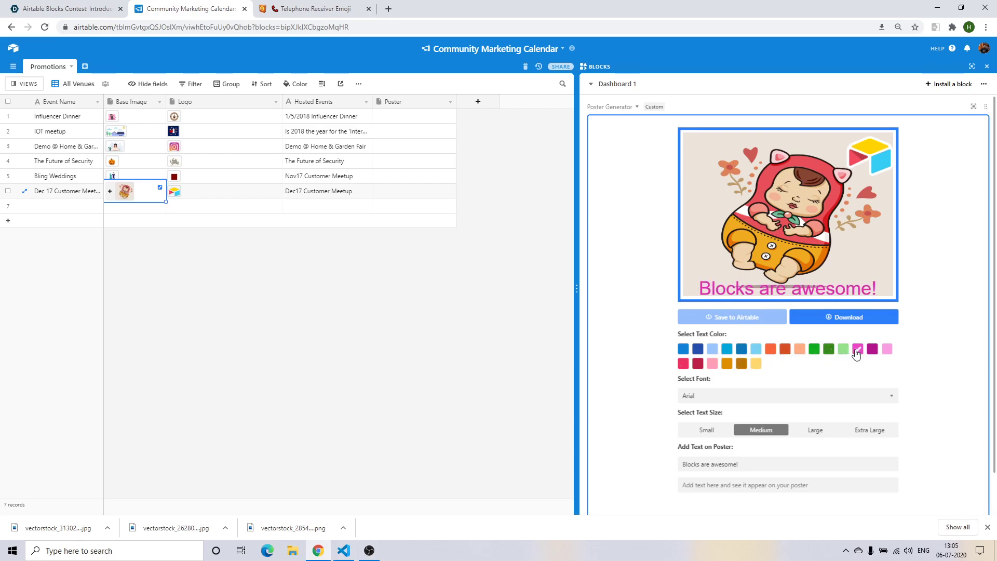
pyautogui.click(770, 351)
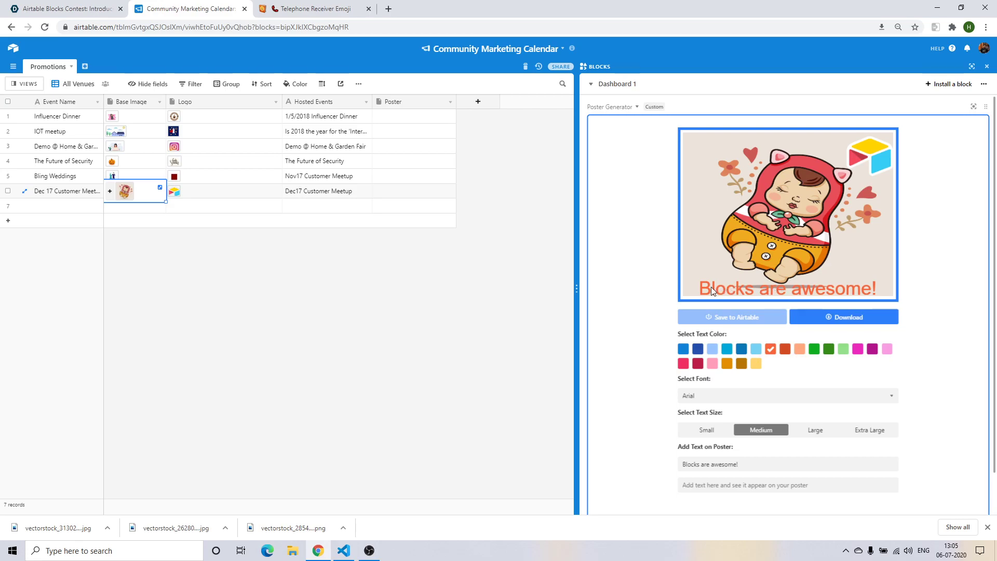
pyautogui.moveTo(714, 286)
pyautogui.mouseDown()
pyautogui.moveTo(702, 136)
pyautogui.moveTo(711, 285)
pyautogui.mouseUp()
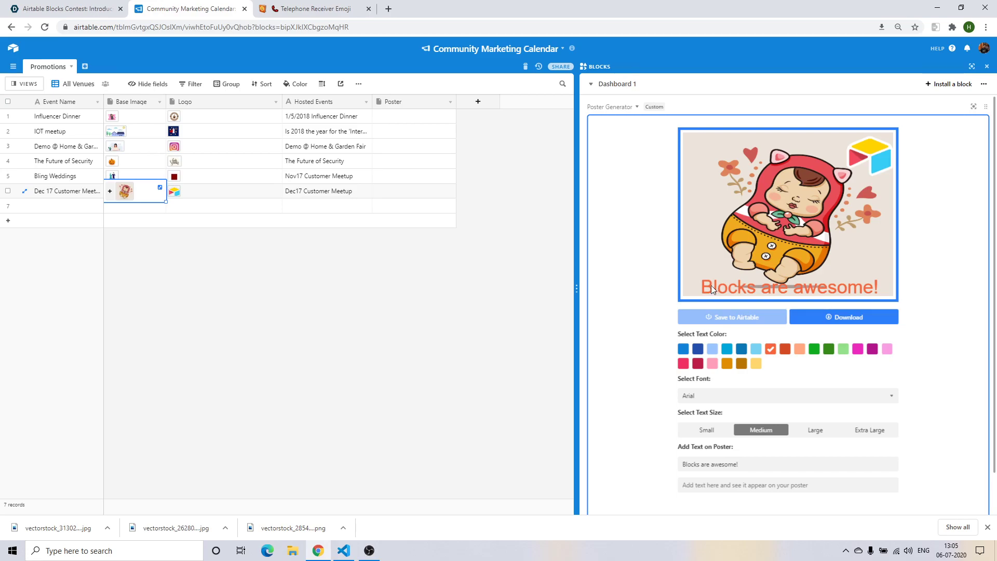
# Switch the caption to Times New Roman, realign it, and download the poster as JPG.
pyautogui.click(771, 399)
pyautogui.click(741, 444)
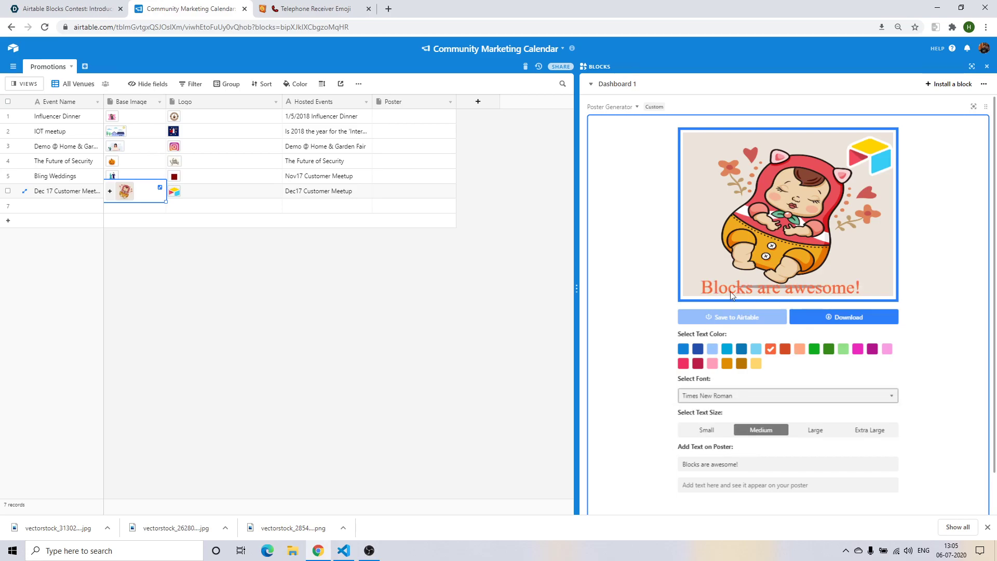
pyautogui.moveTo(720, 282); pyautogui.dragTo(721, 288)
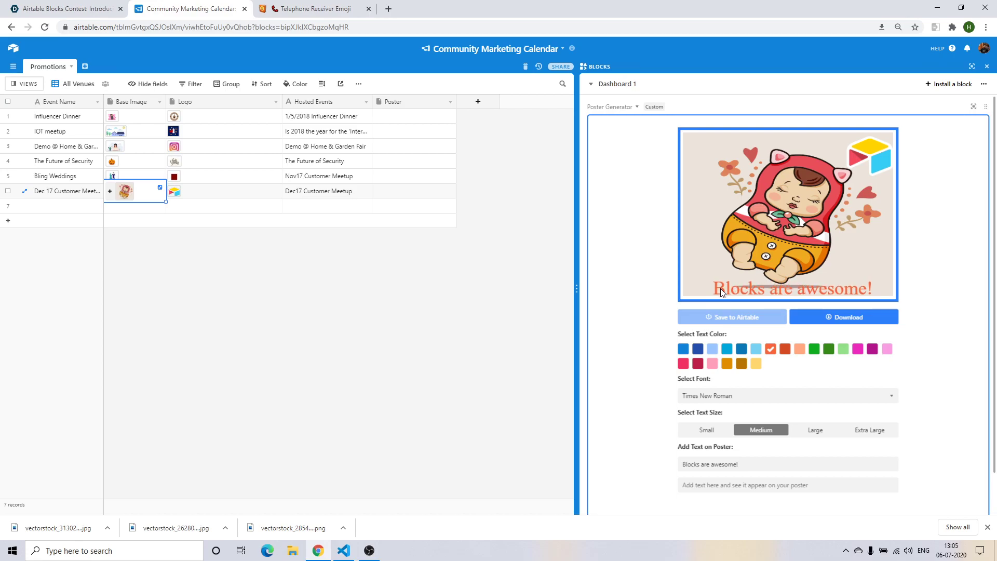
pyautogui.moveTo(720, 288); pyautogui.dragTo(714, 287)
pyautogui.click(835, 321)
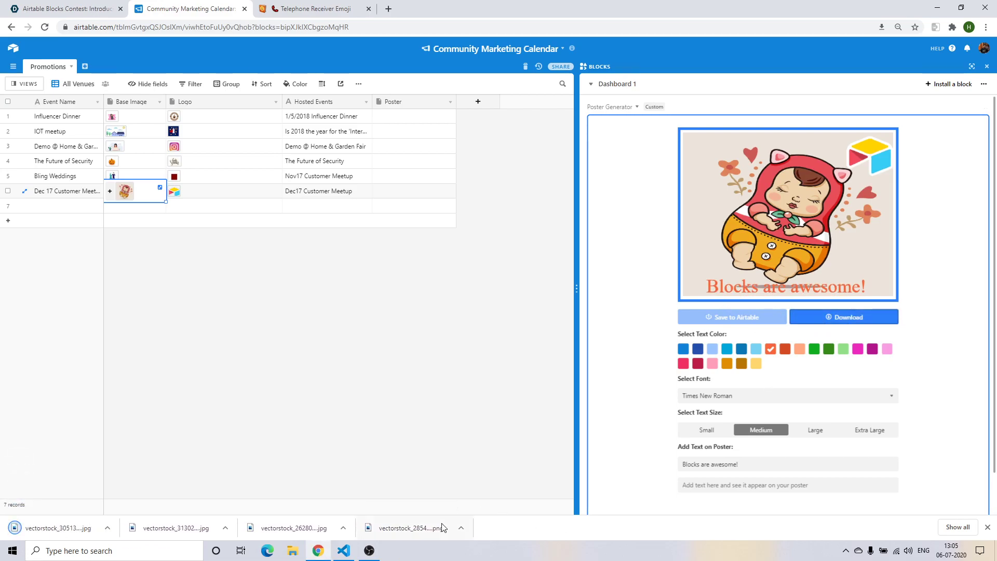
# Open the four downloaded poster files from Chrome's download bar in Photos.
pyautogui.click(436, 528)
pyautogui.click(293, 528)
pyautogui.click(177, 528)
pyautogui.click(72, 531)
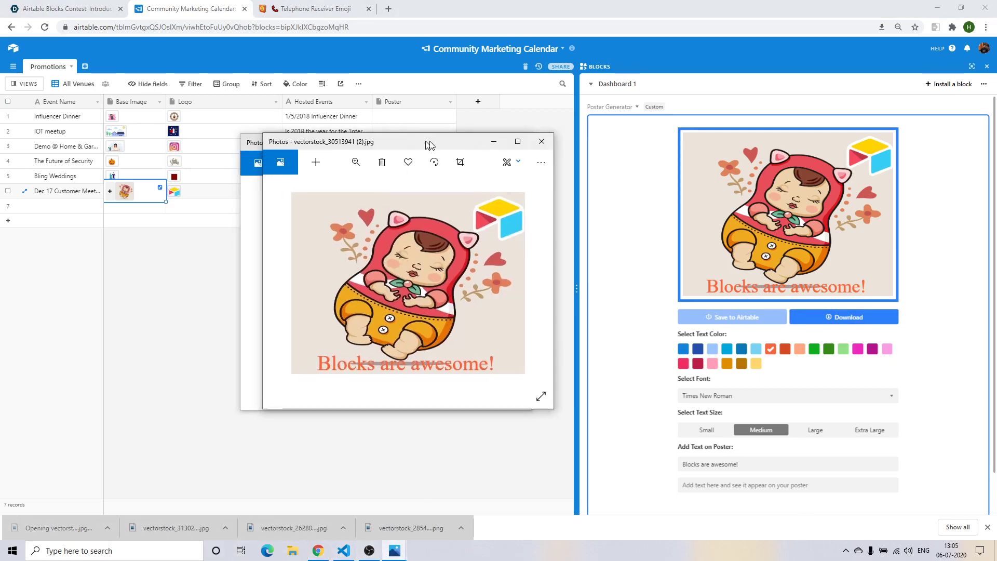
# Spread the freelance coder, wedding and Magic show poster windows apart, then return to Airtable.
pyautogui.moveTo(345, 135); pyautogui.dragTo(493, 92)
pyautogui.moveTo(394, 549)
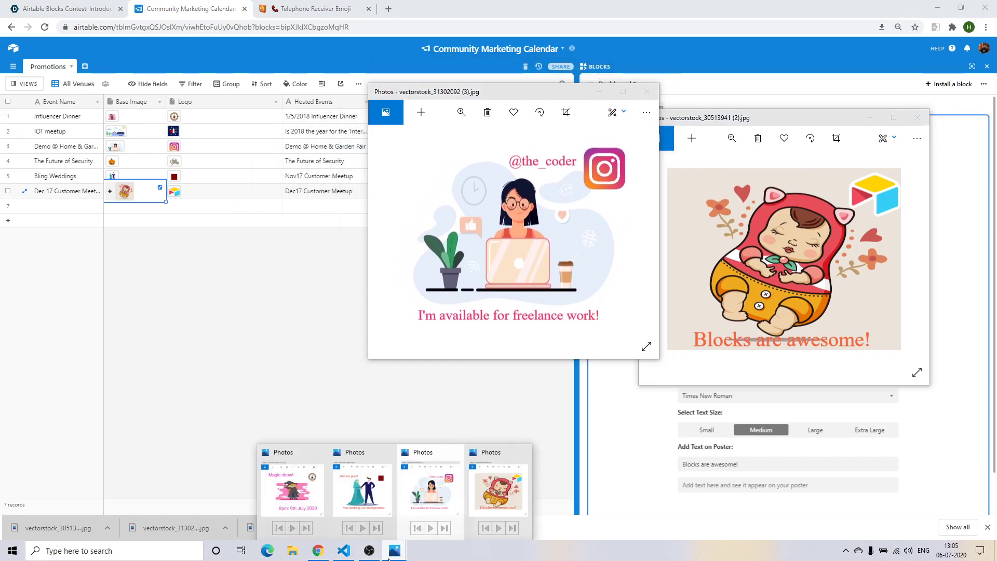
pyautogui.click(340, 493)
pyautogui.moveTo(377, 144); pyautogui.dragTo(190, 97)
pyautogui.moveTo(394, 550)
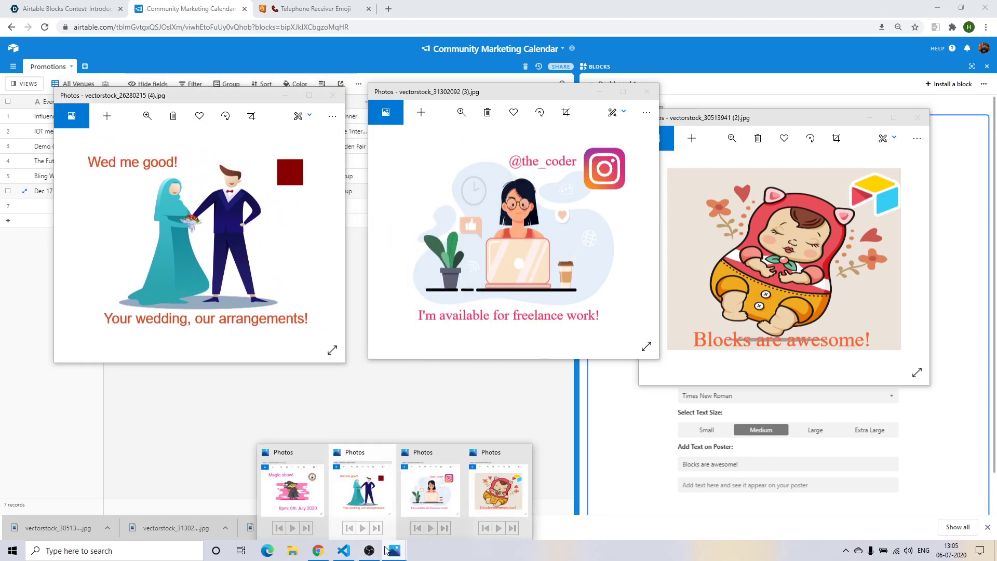
pyautogui.click(500, 488)
pyautogui.moveTo(384, 143); pyautogui.dragTo(376, 267)
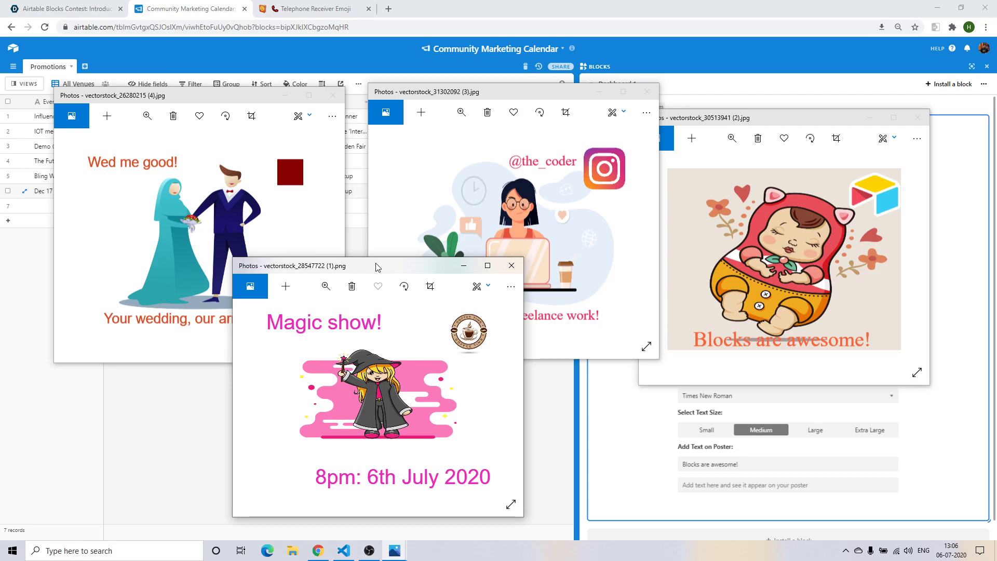
pyautogui.click(195, 407)
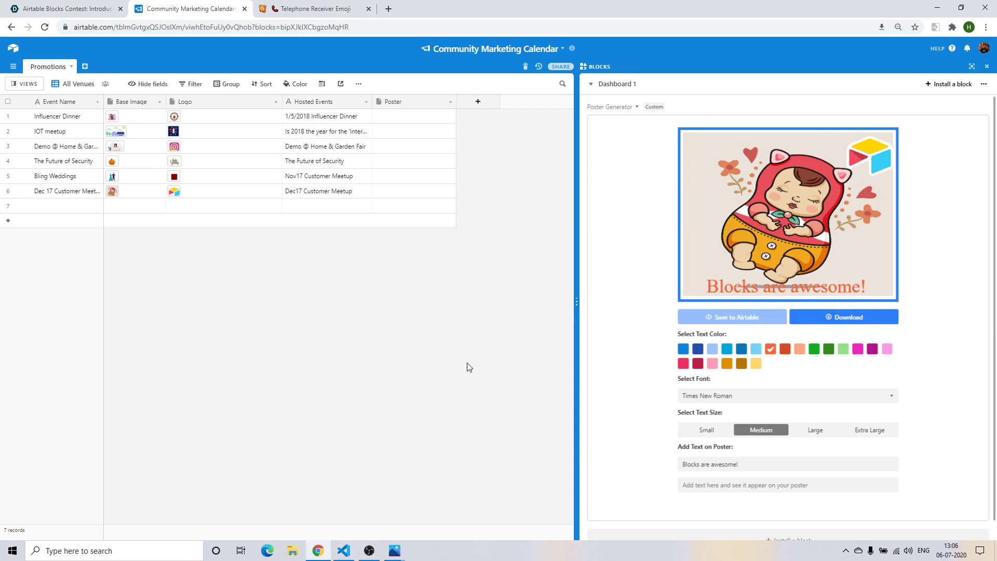
# Show the Alt+Tab window switcher listing the four poster windows alongside Airtable.
pyautogui.hotkey('alt', 'Tab')
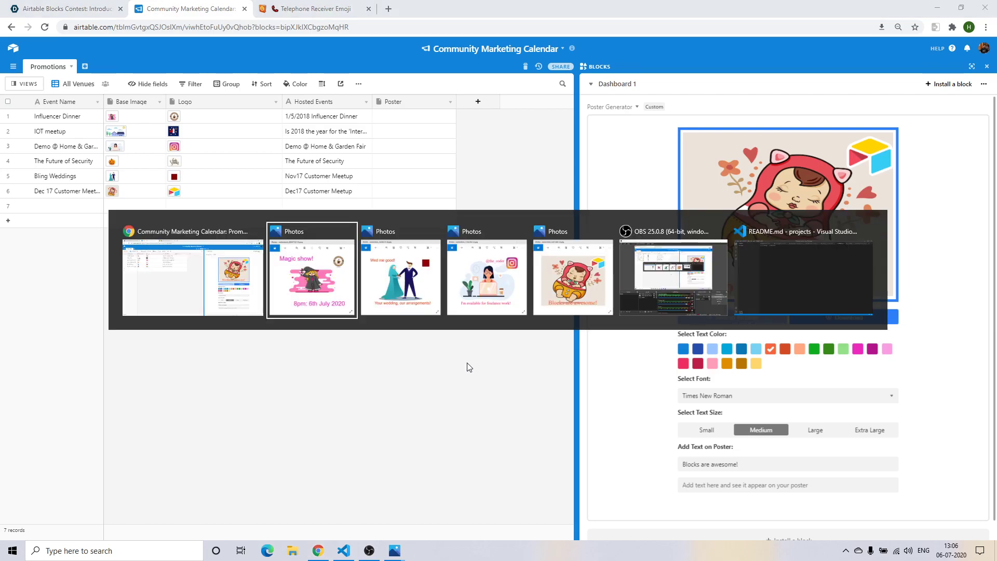